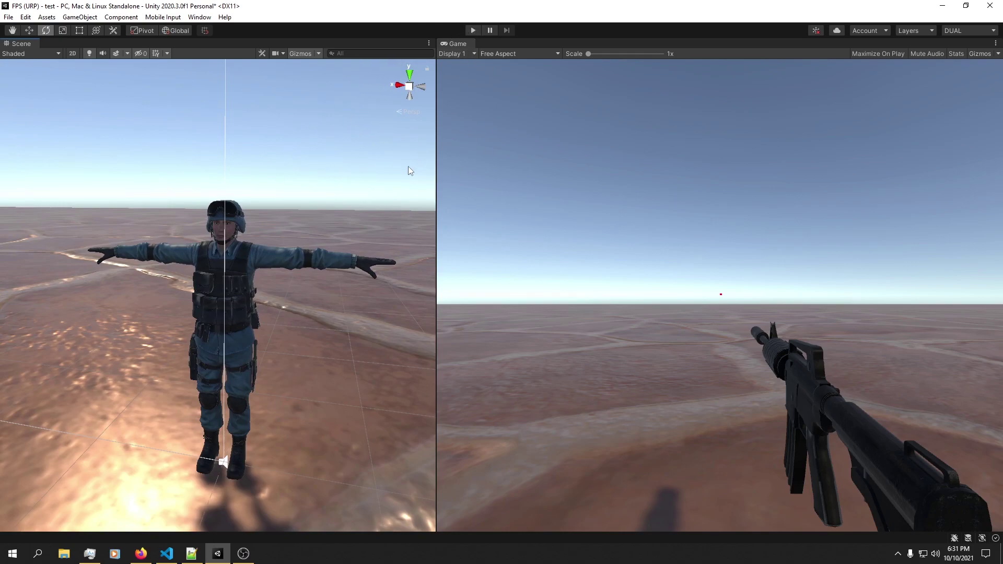
Run the scene, move the player around the AI soldier and shoot him until he goes down
left_click(473, 30)
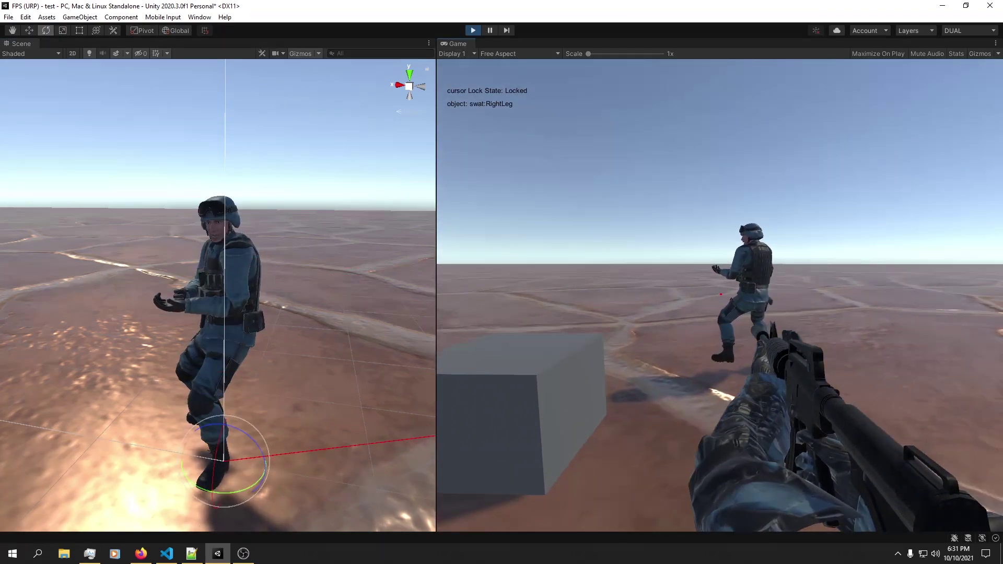
key("d")
key("w")
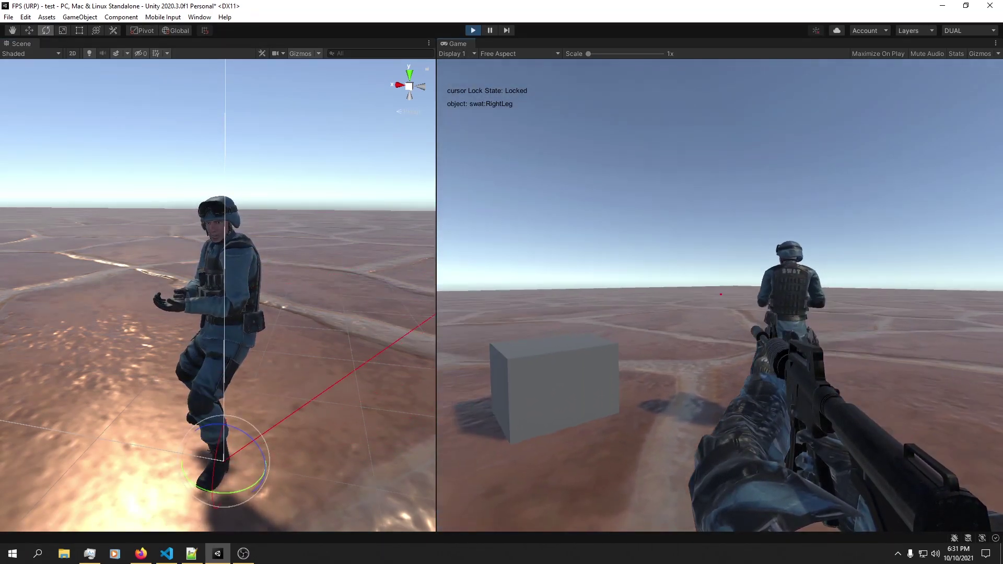
key("d")
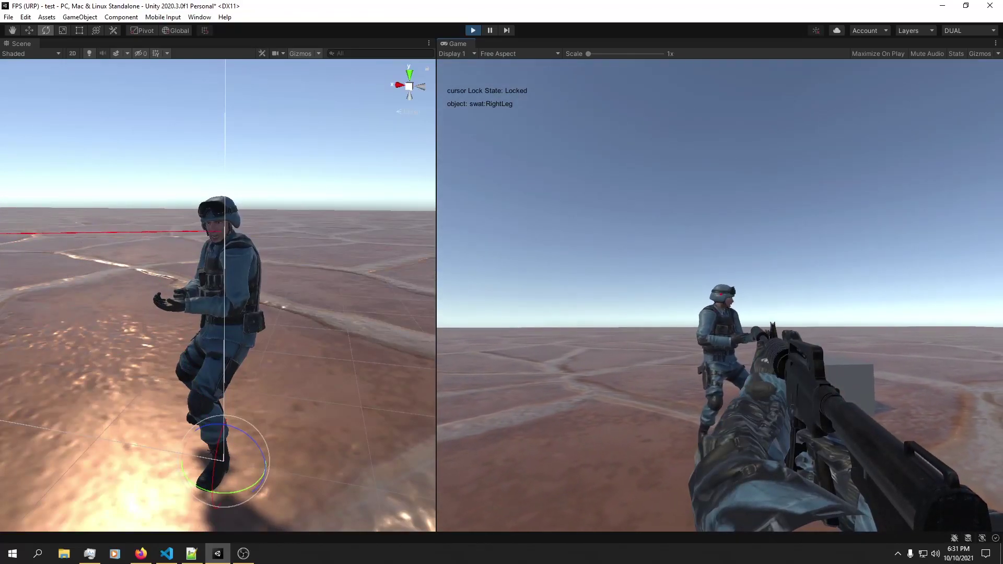
left_click(720, 295)
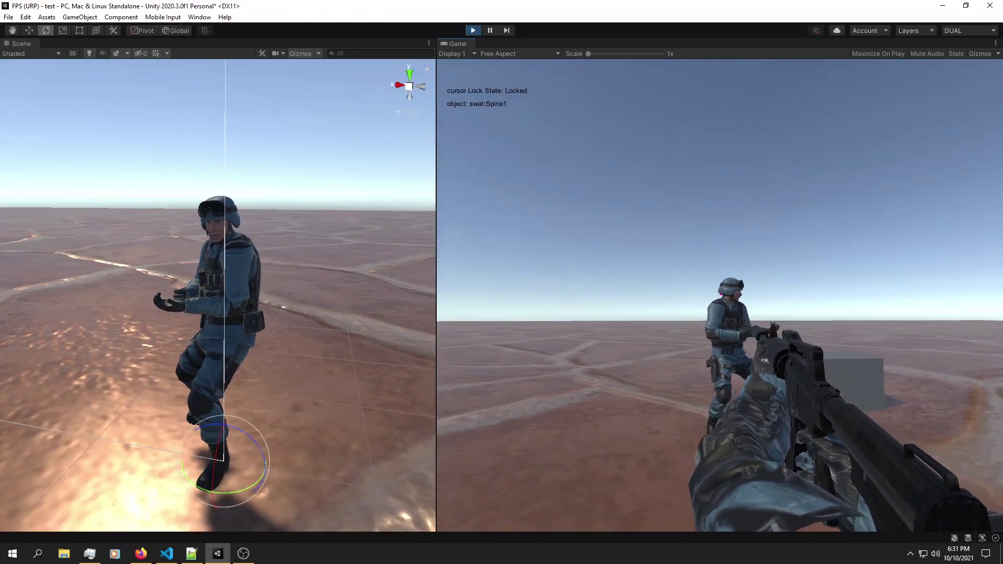
left_click(719, 295)
key("s")
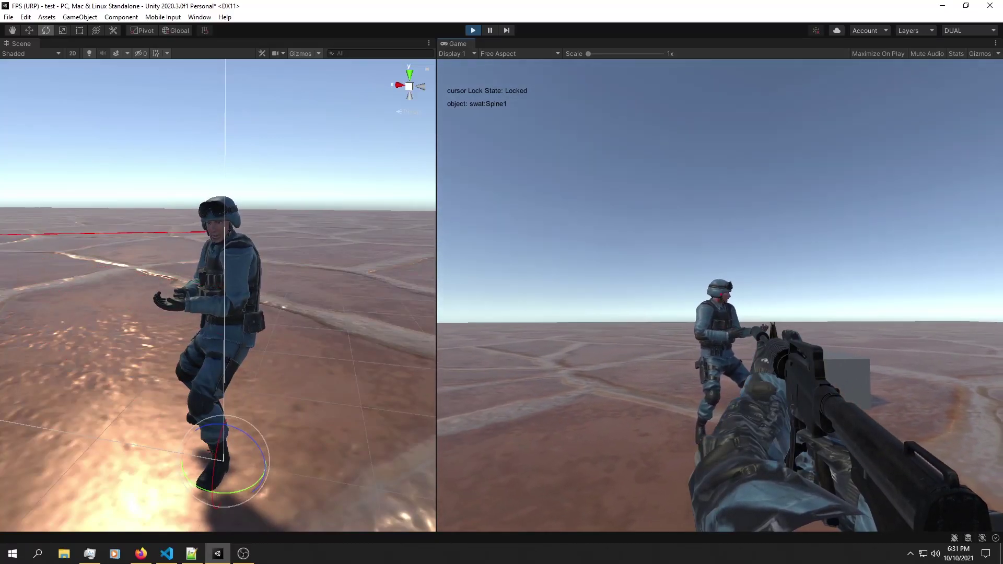
left_click(720, 295)
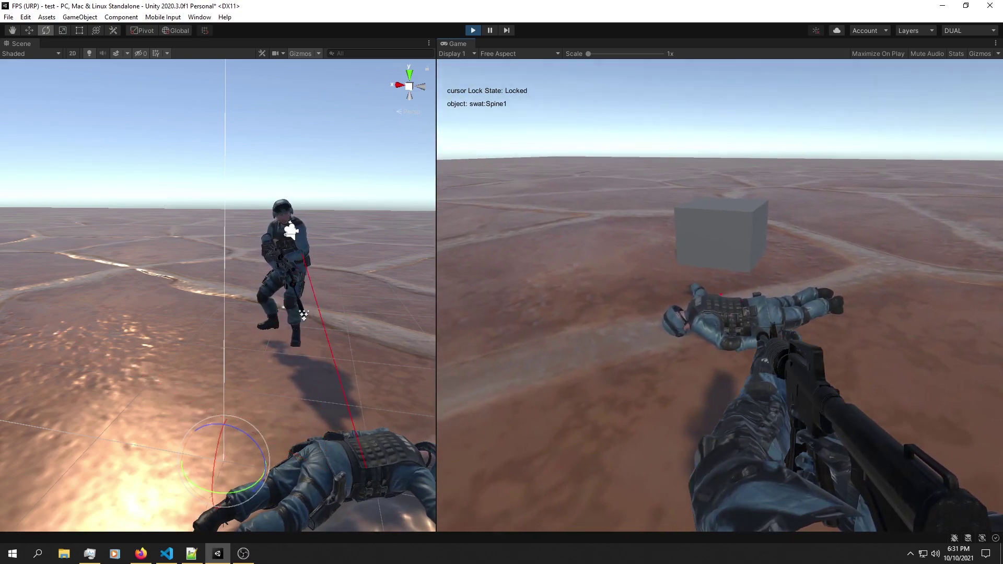
Shoot the fallen soldier's body in several places to test the ragdoll response, and stop the play test
key("a")
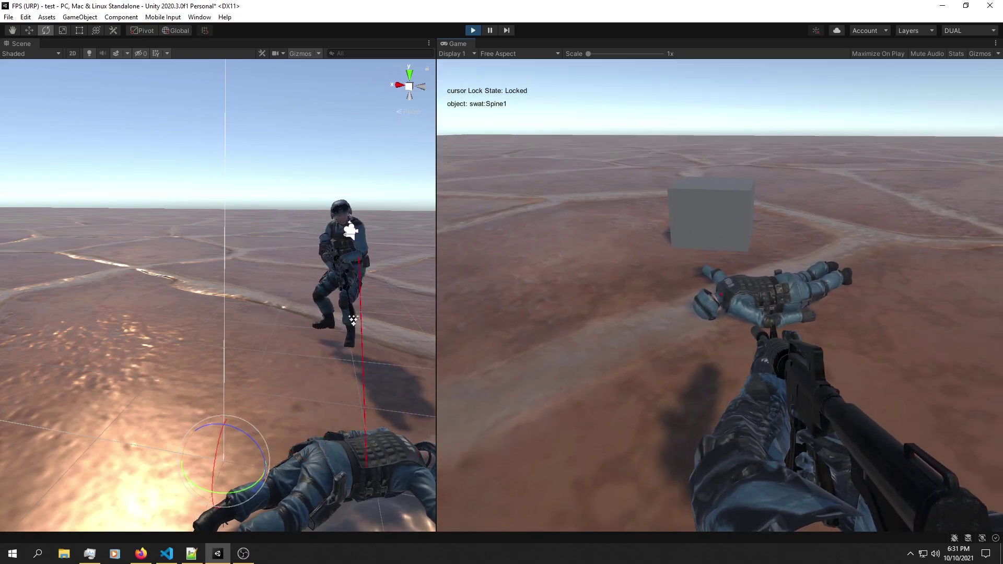
left_click(720, 295)
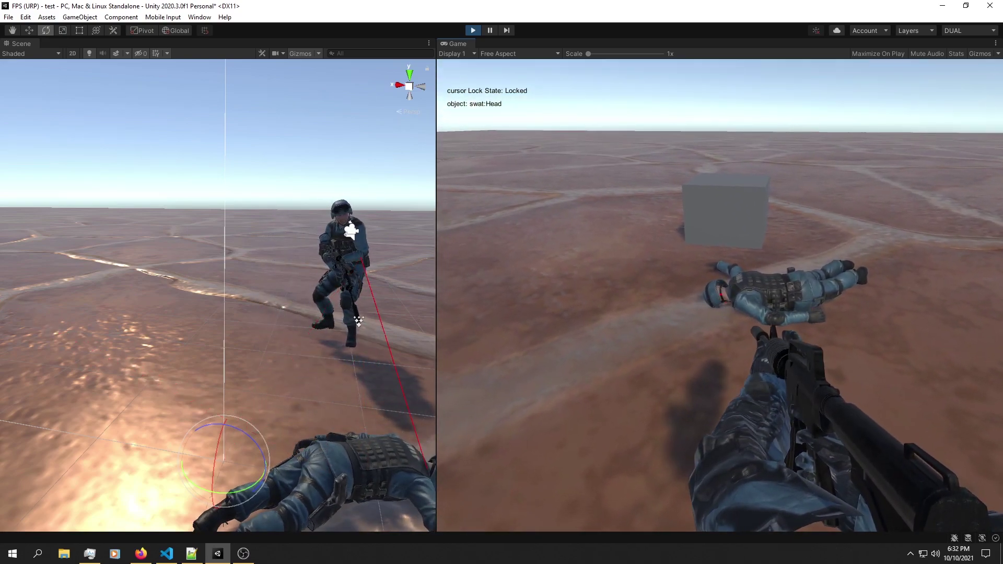
left_click(720, 296)
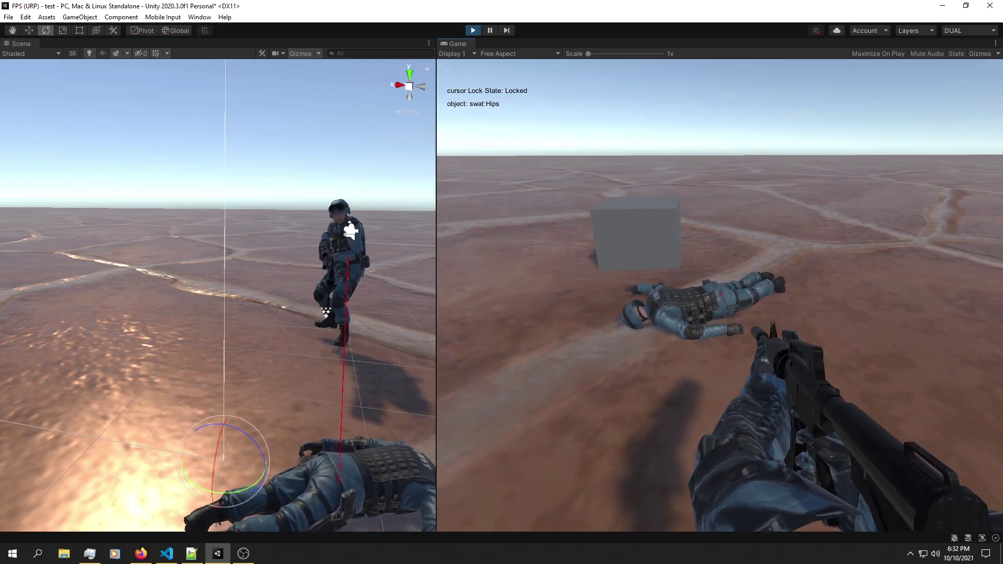
left_click(720, 295)
left_click(720, 295)
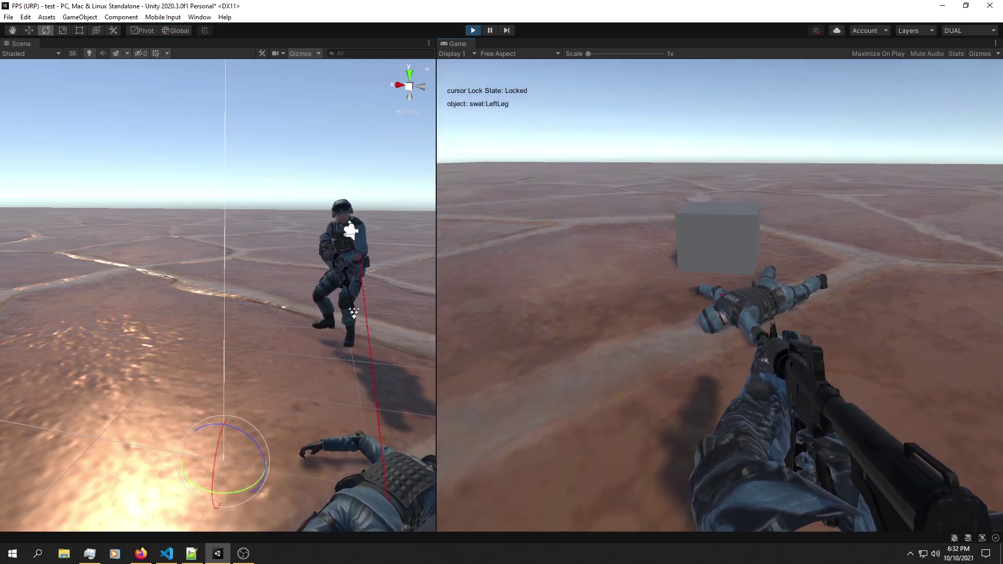
left_click(720, 295)
left_click(720, 295)
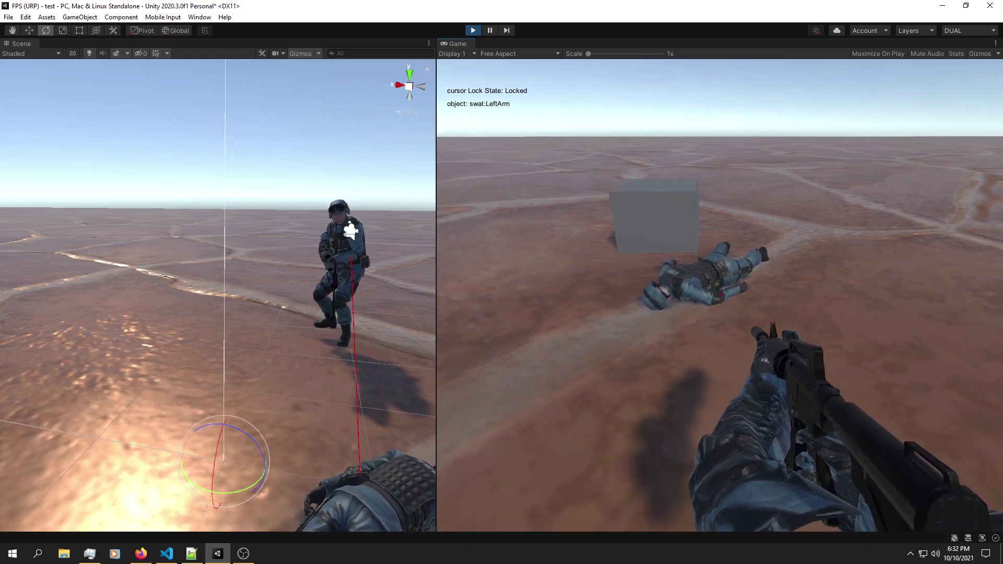
key("ctrl+p")
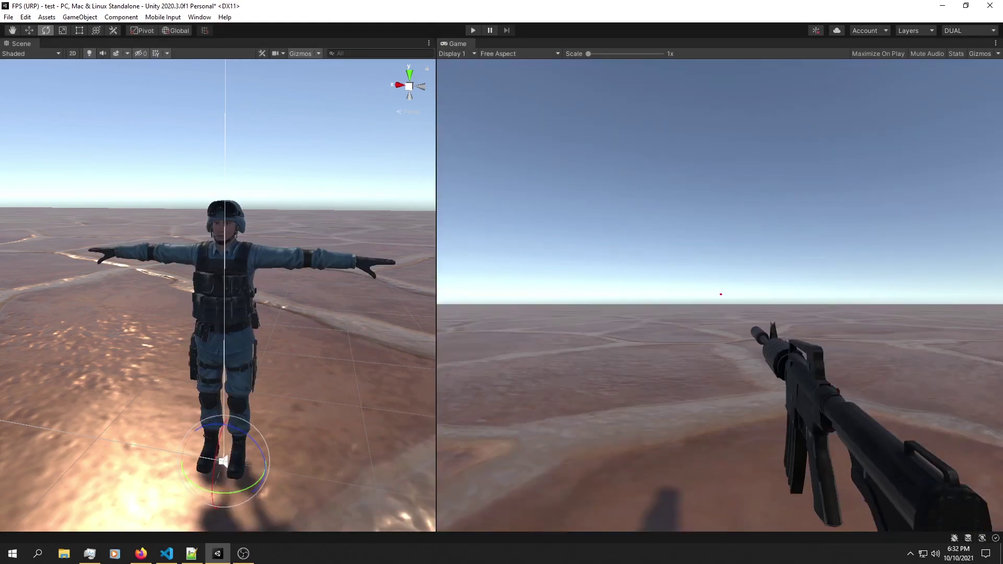
Open the Create Ragdoll wizard and place it over the scene view
left_click_drag(1002, 92, 427, 71)
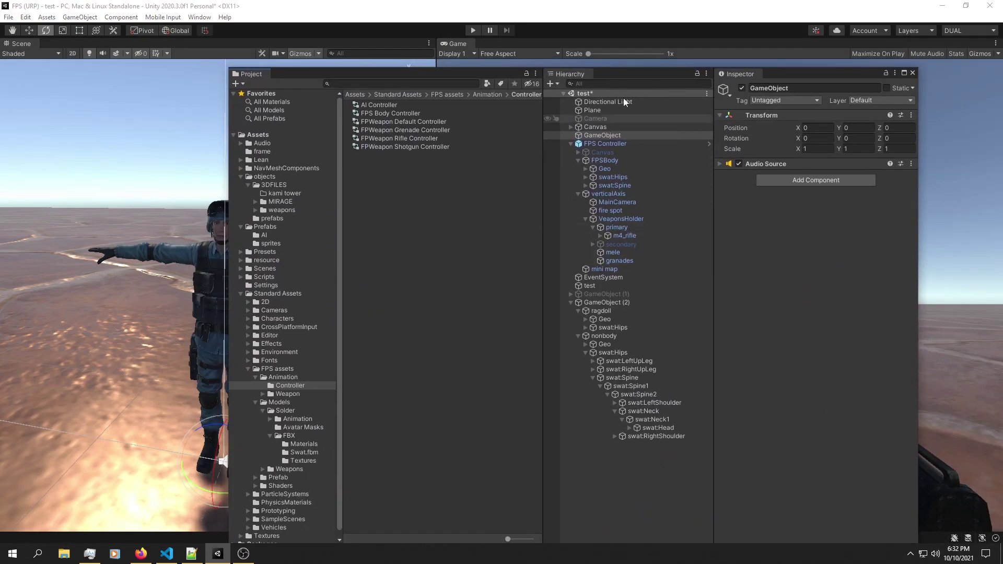
left_click_drag(613, 72, 1002, 60)
left_click(93, 18)
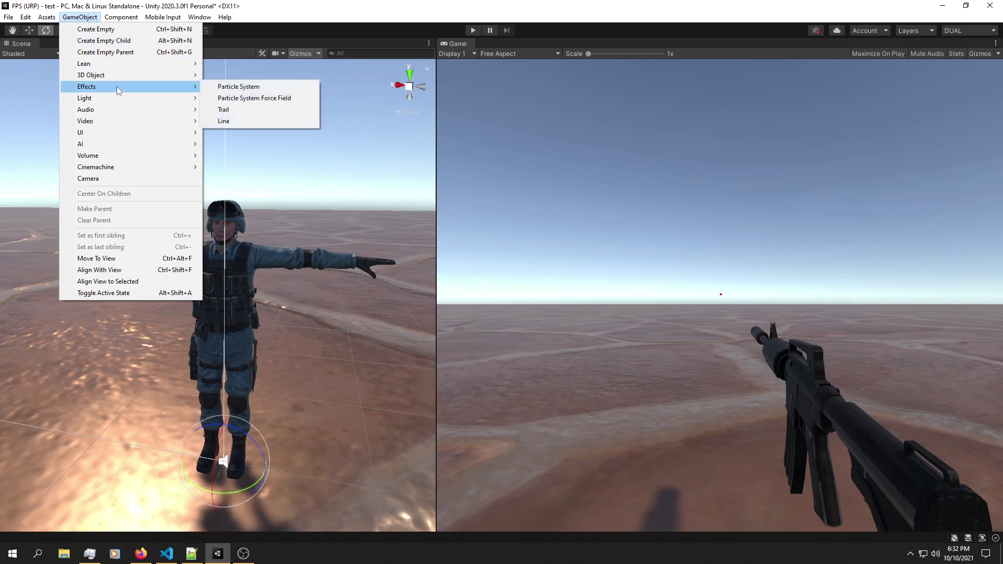
mouse_move(157, 75)
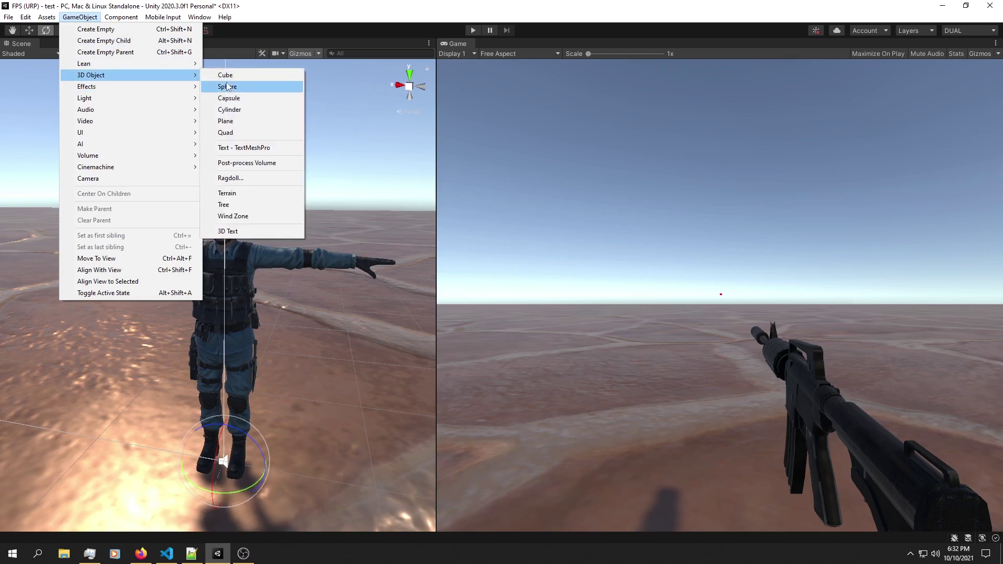
left_click(259, 178)
left_click_drag(468, 205, 230, 110)
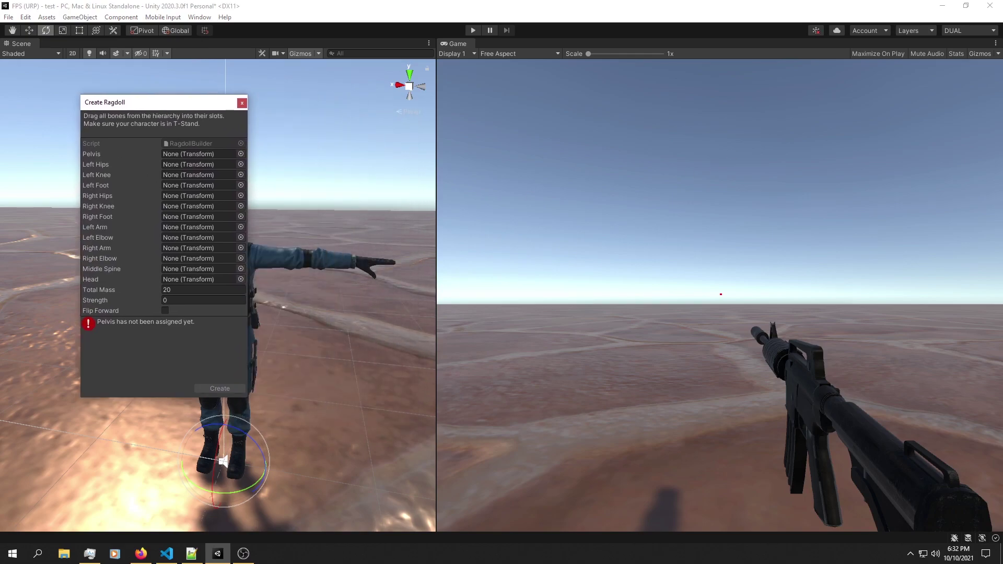
Switch the scene view to the front view and arrange the ragdoll wizard and hierarchy beside the soldier
left_click_drag(1002, 63, 478, 54)
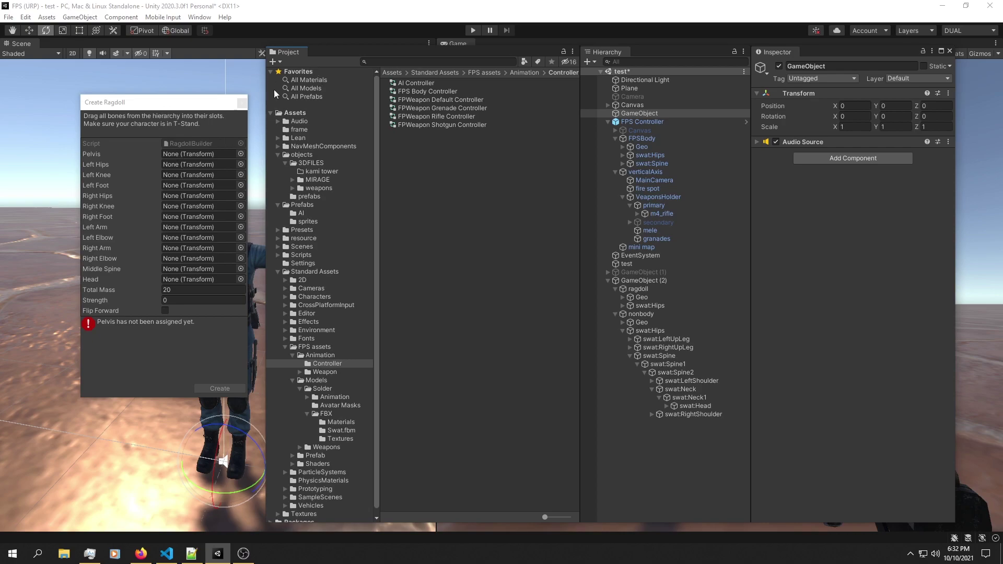
left_click_drag(467, 50, 831, 45)
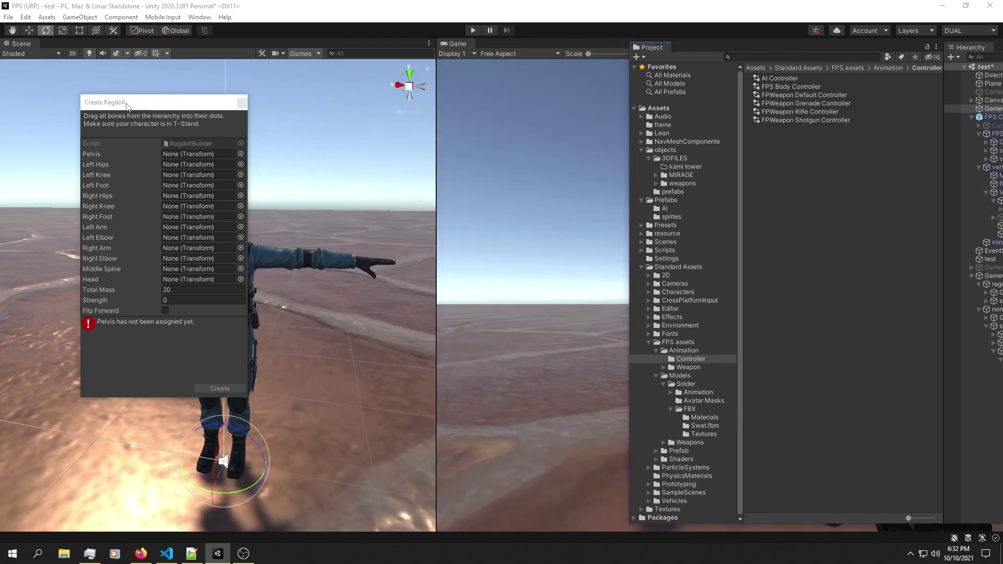
left_click_drag(126, 104, 517, 107)
left_click_drag(394, 149, 418, 151, "alt")
left_click(419, 88)
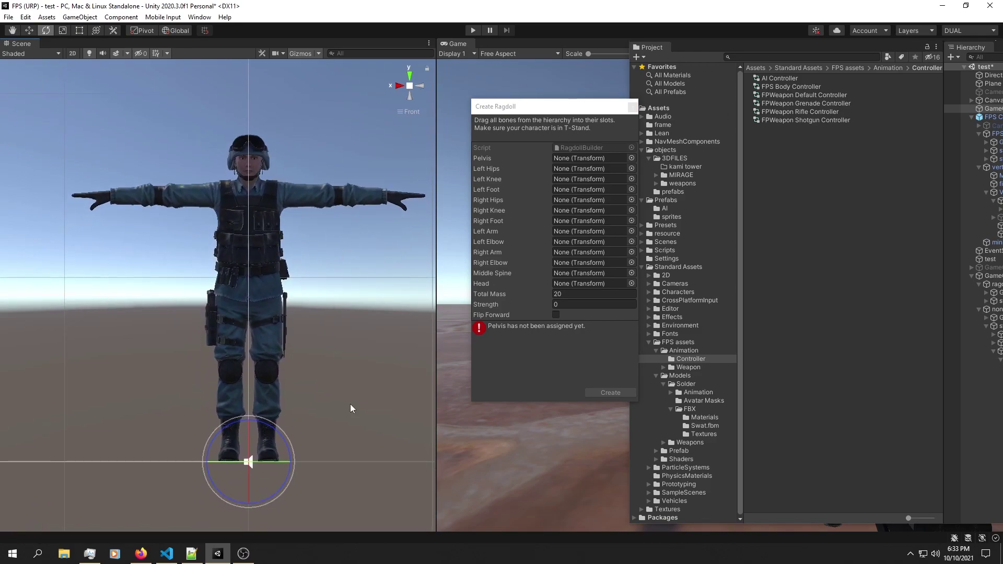
left_click_drag(540, 119, 463, 112)
left_click_drag(764, 47, 560, 47)
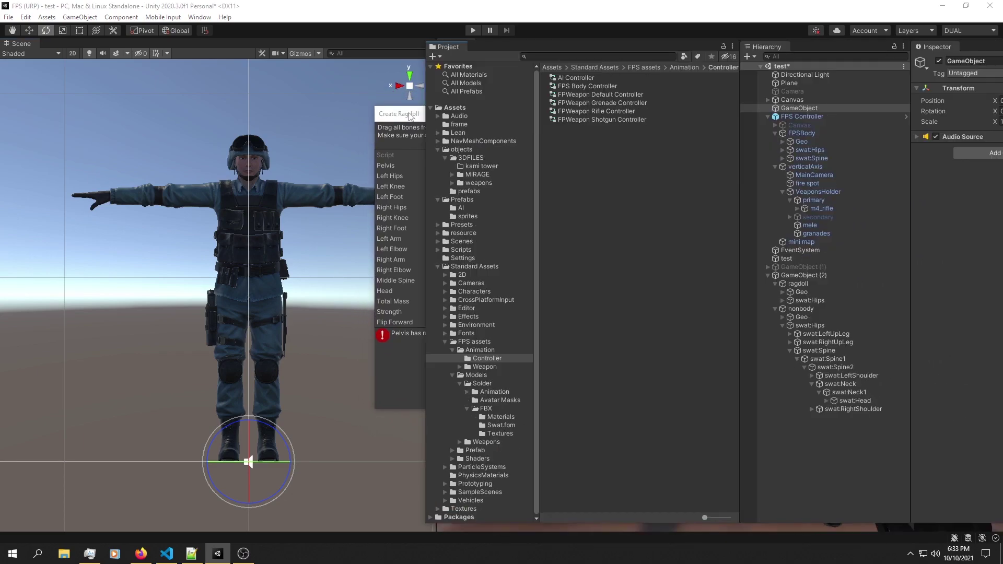
left_click_drag(410, 114, 344, 107)
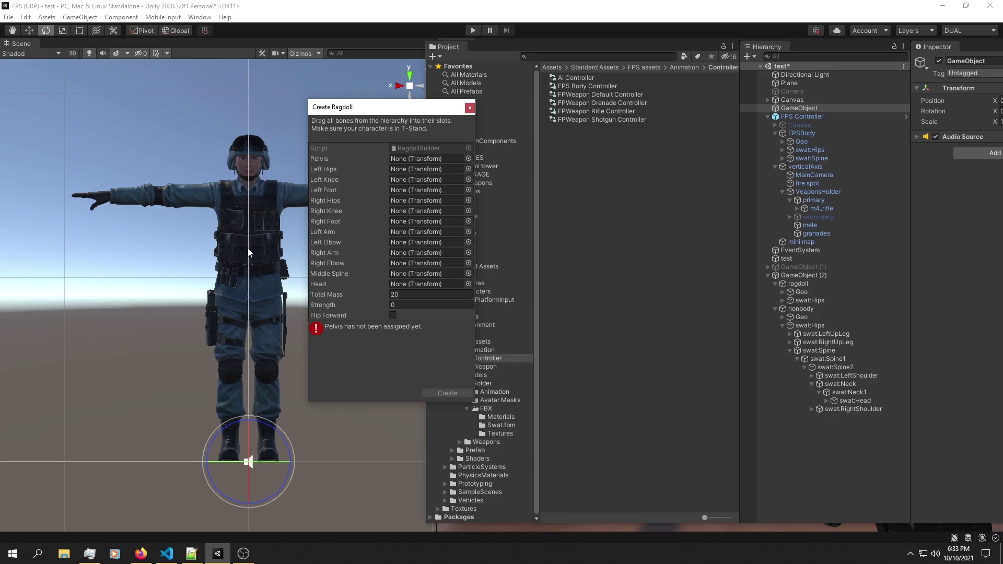
Assign nonbody's swat:Hips as Pelvis and swat:LeftUpLeg as Left Hips in the ragdoll wizard, and close it without creating a ragdoll
left_click(815, 325)
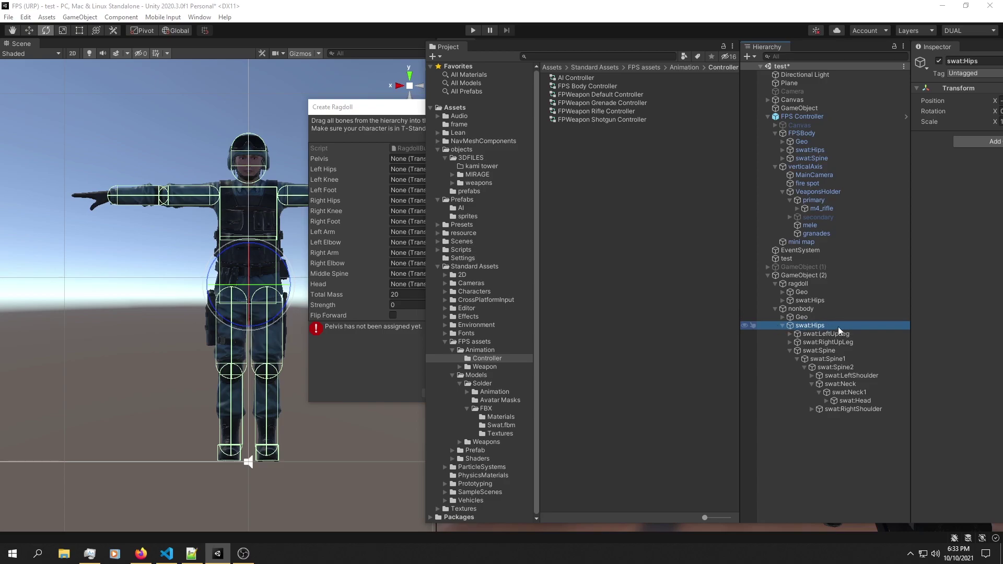
left_click(368, 122)
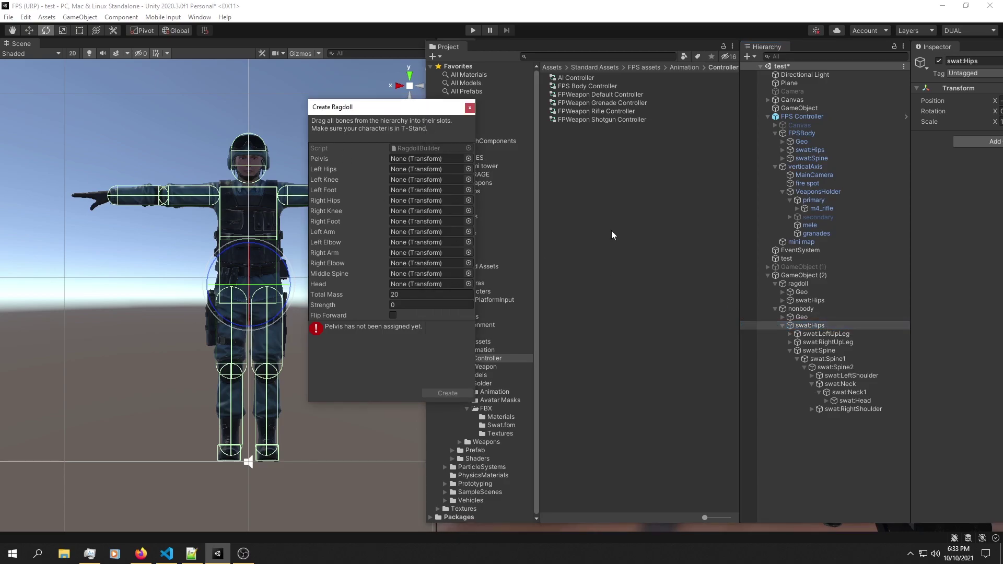
left_click(820, 325)
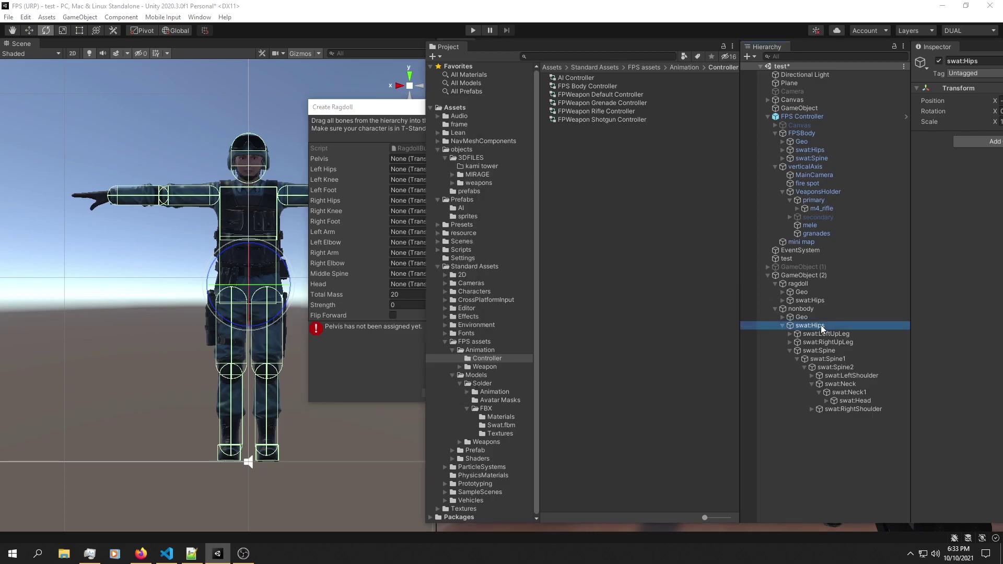
left_click_drag(821, 308, 412, 158)
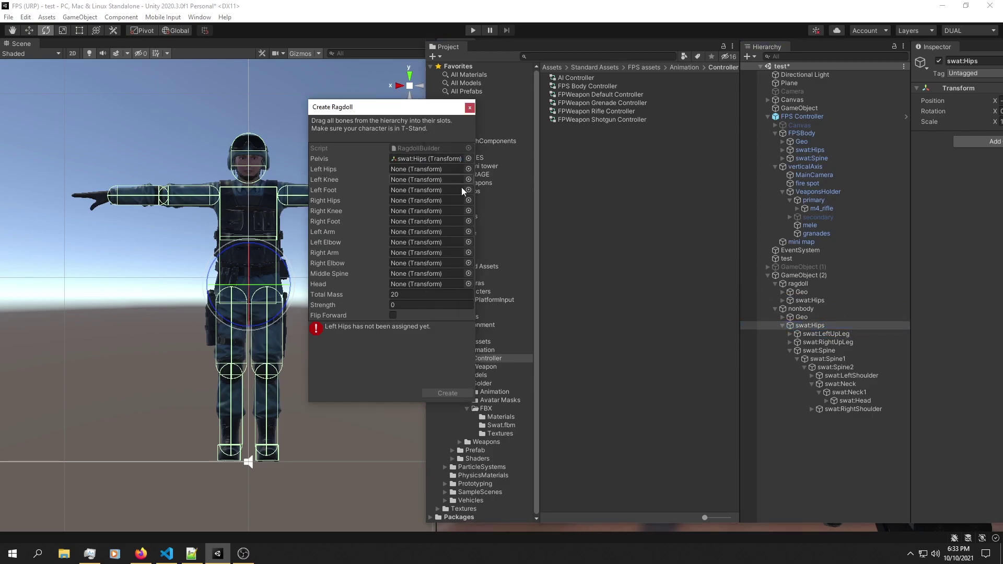
left_click(826, 334)
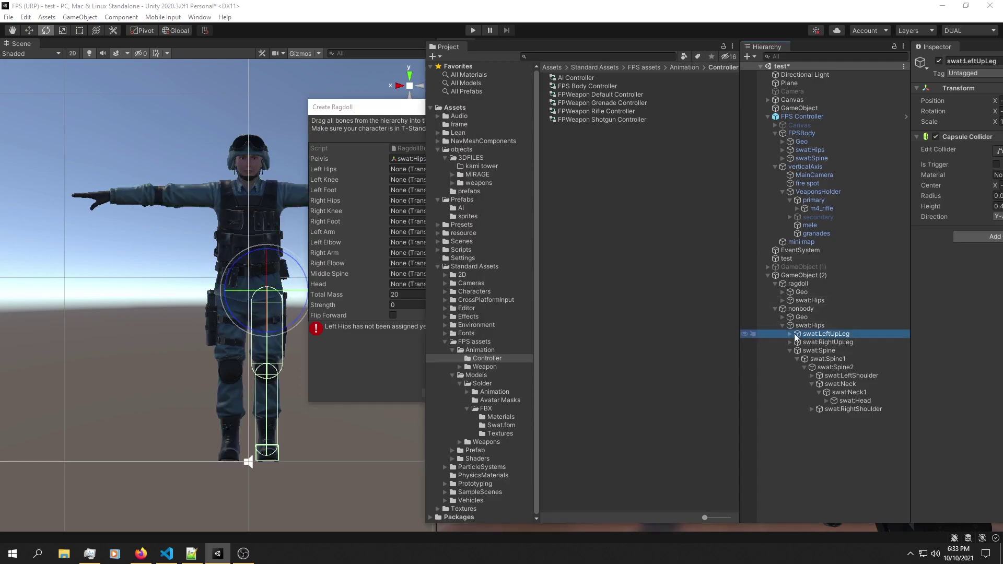
left_click_drag(831, 339, 410, 170)
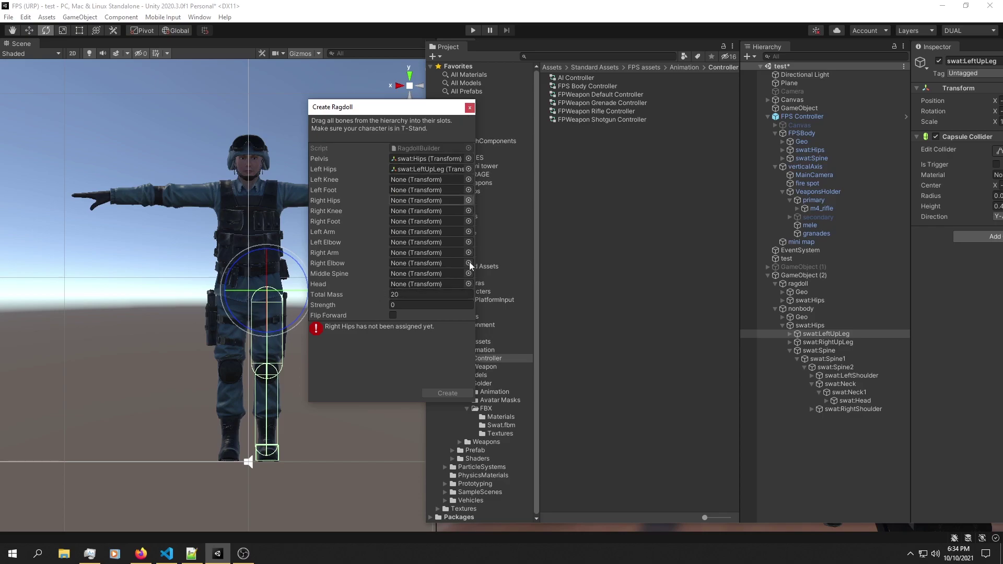
left_click(469, 107)
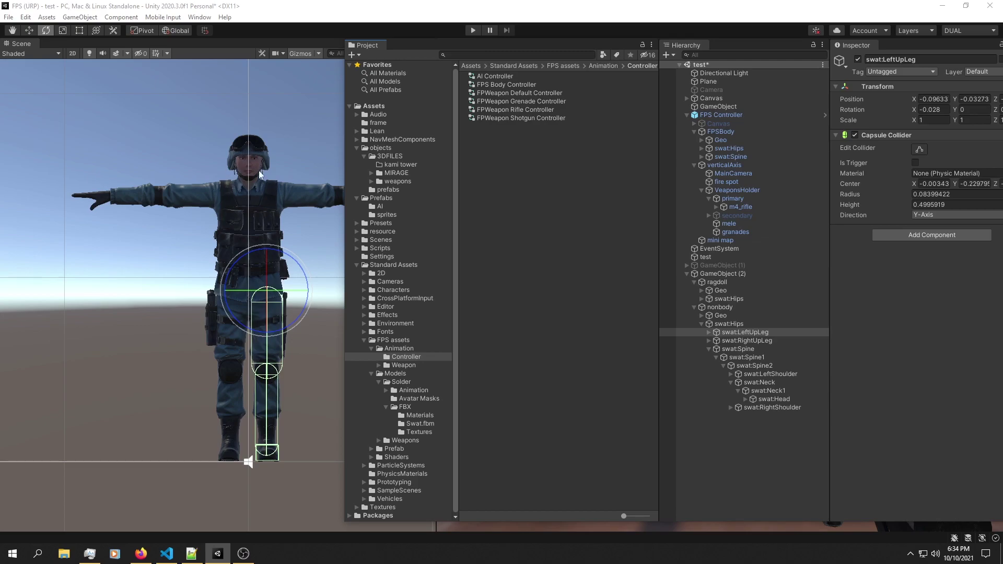
Collapse the ragdoll and nonbody objects under GameObject (2) and examine each one's components
left_click(695, 283)
left_click(694, 291)
left_click(714, 283)
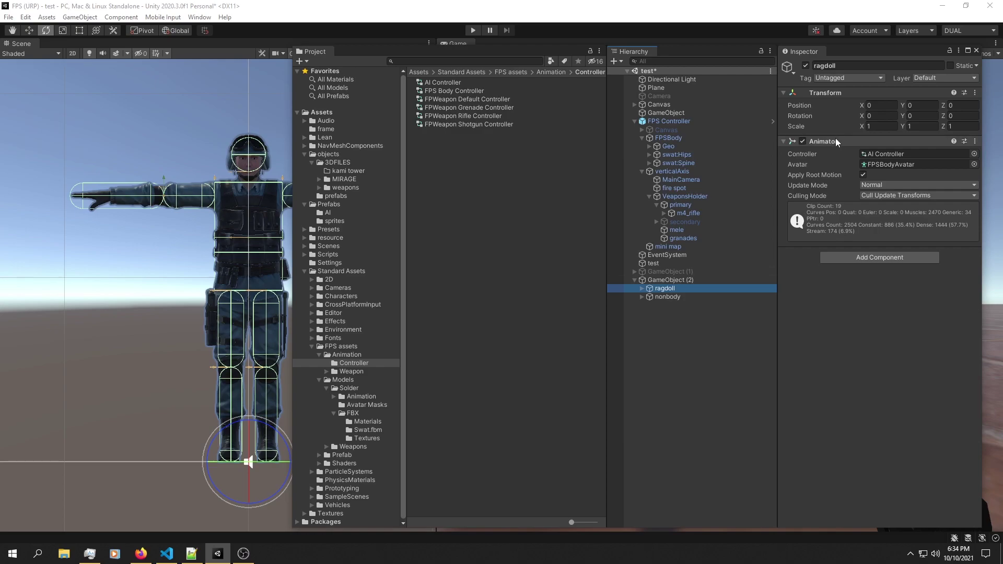
left_click(704, 296)
left_click(679, 288)
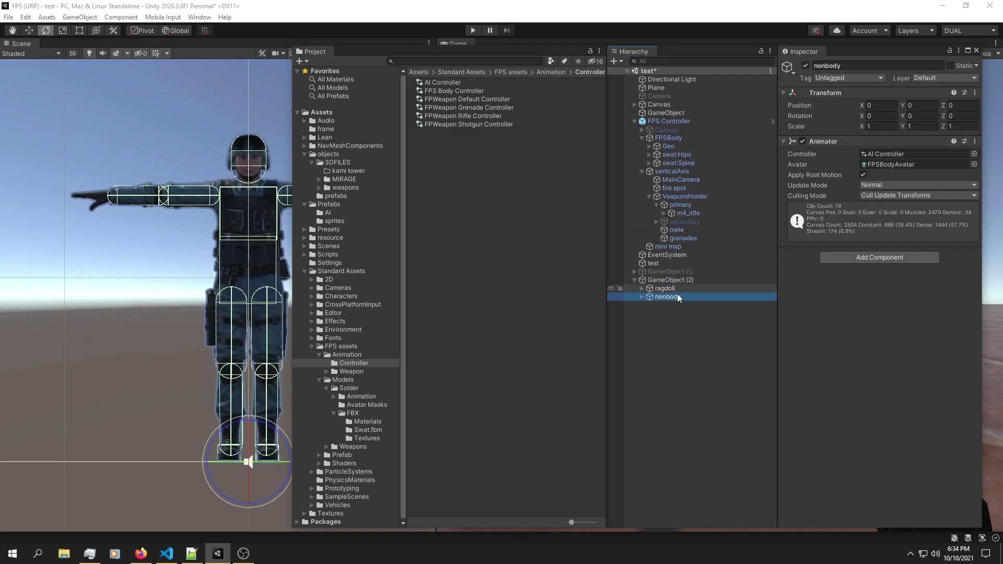
left_click(681, 297)
Clear the scene view and compare the collider outlines of the ragdoll and nonbody soldiers
left_click_drag(535, 53, 612, 50)
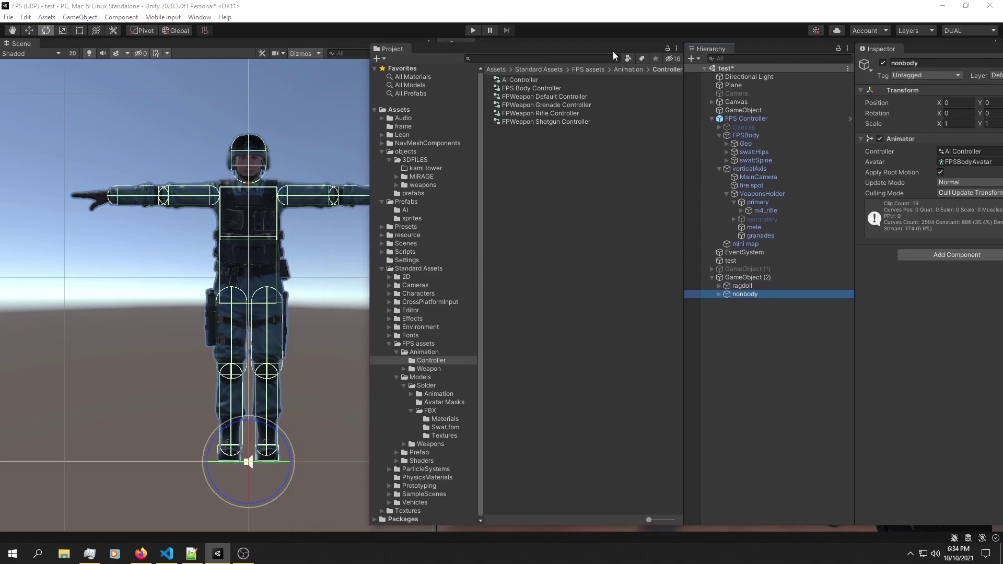
left_click(738, 287)
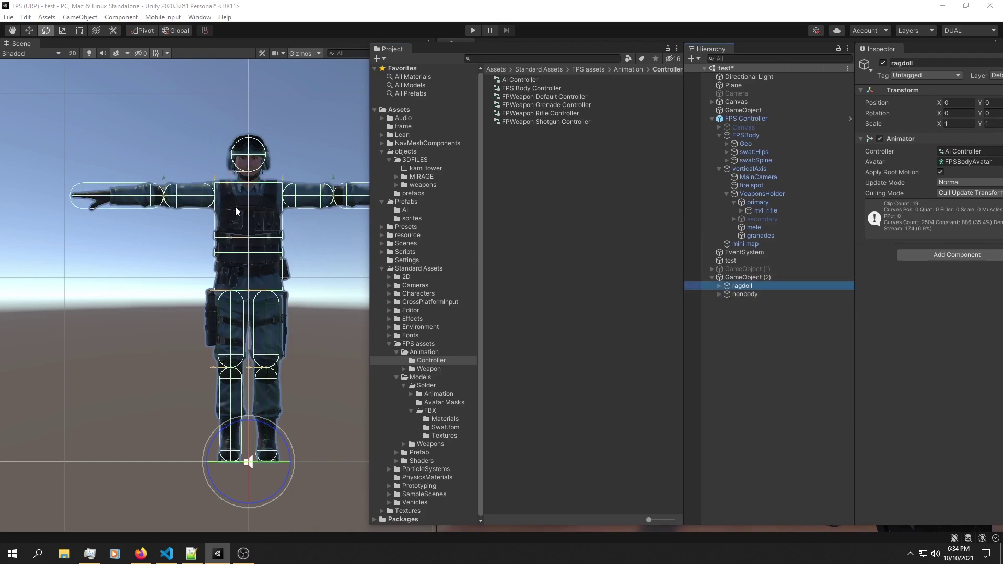
left_click(749, 295)
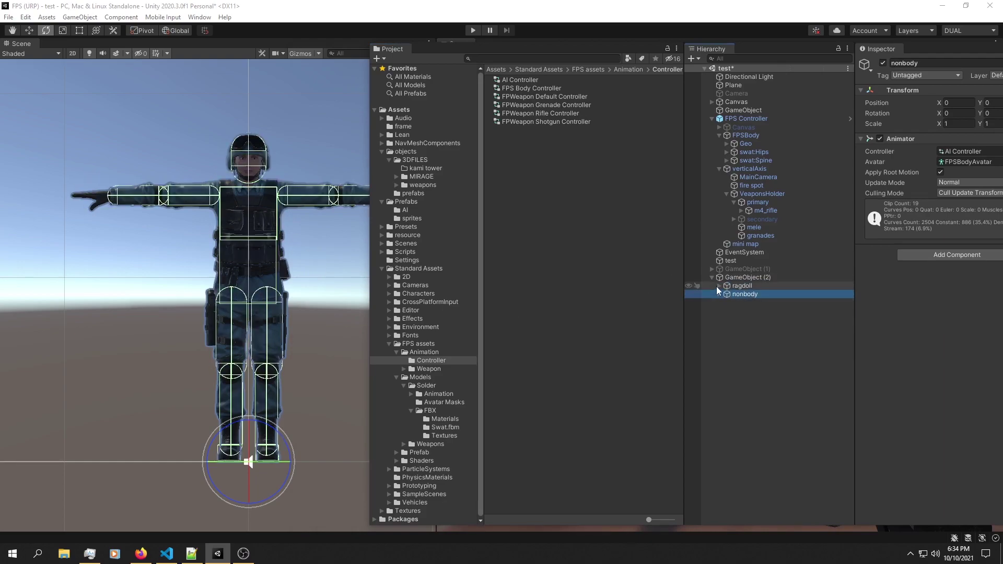
left_click(734, 289)
key("Down")
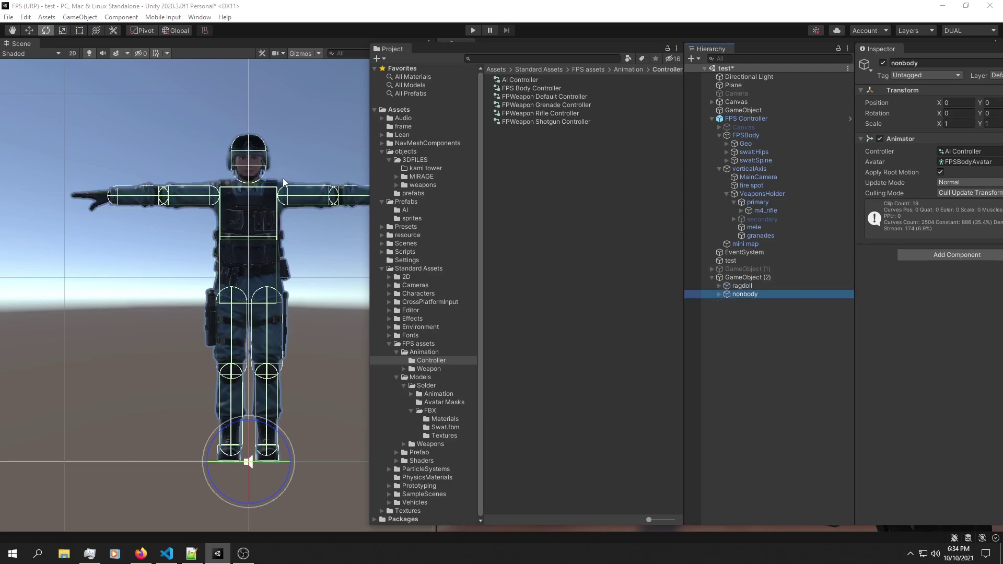
left_click(299, 202)
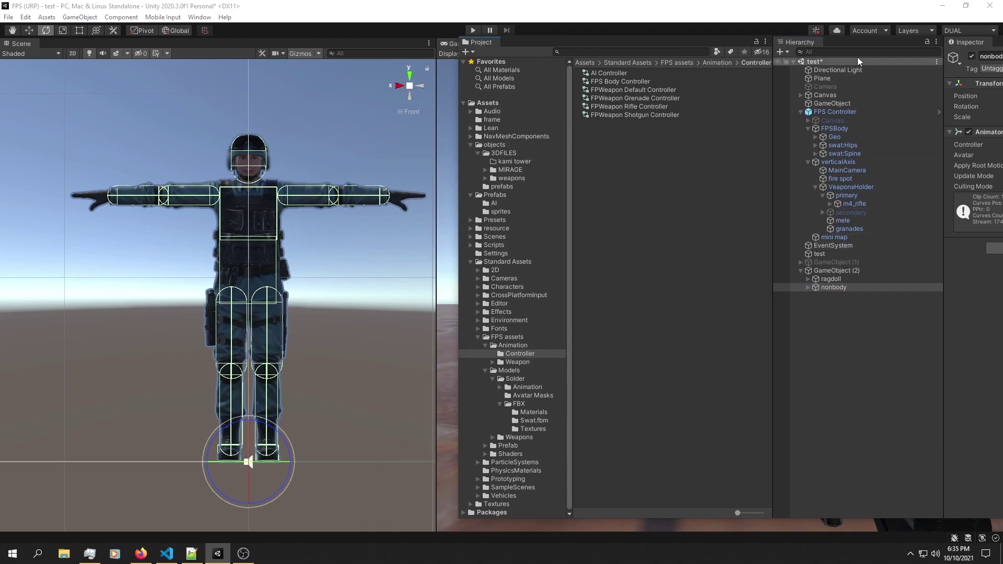
Deactivate the nonbody object under GameObject (2) and select the ragdoll object
left_click_drag(860, 43, 727, 50)
left_click(838, 64)
left_click(724, 286)
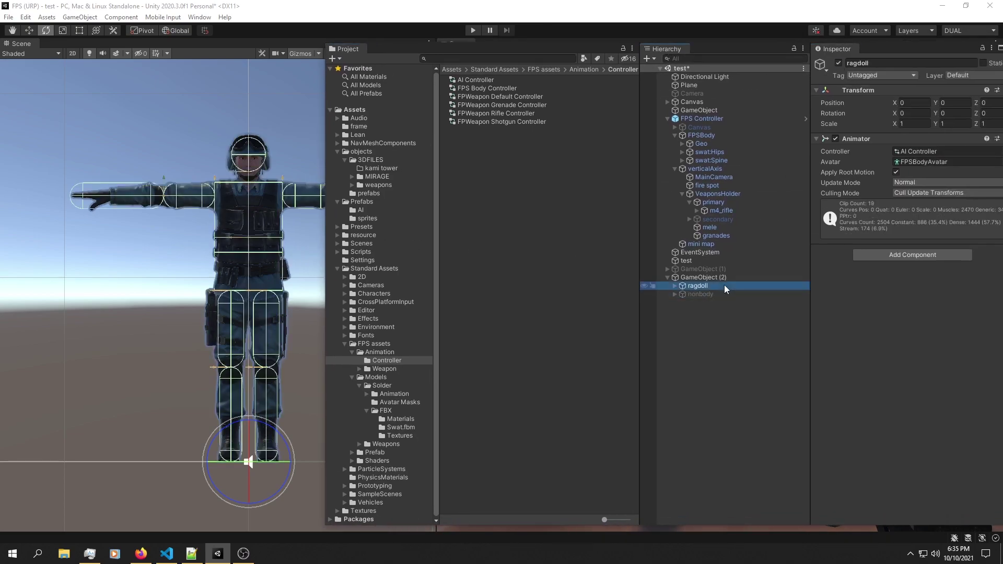
Run the scene and select the ragdoll object, keeping the soldier and its Animator component in view
left_click(473, 29)
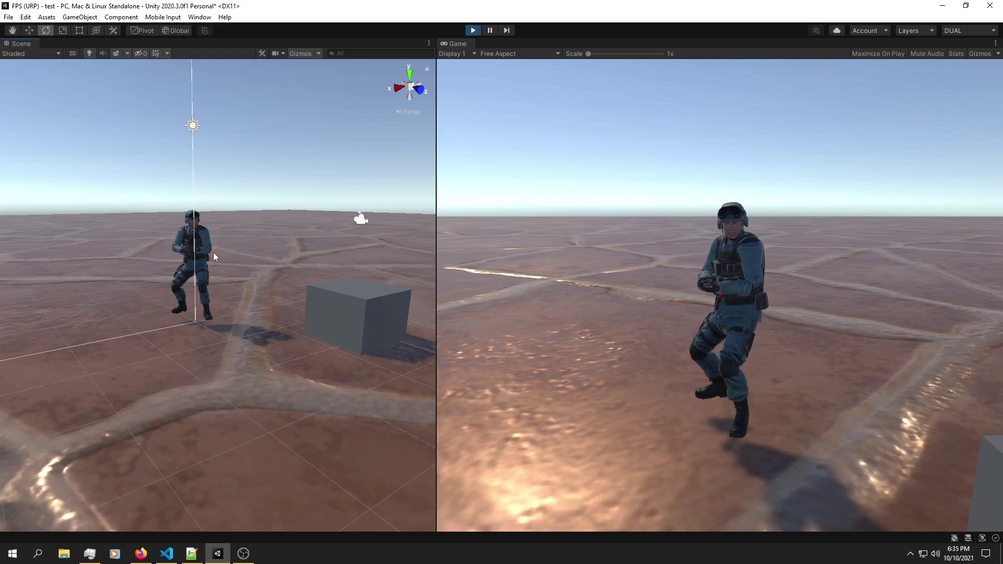
left_click_drag(213, 253, 329, 257, "alt")
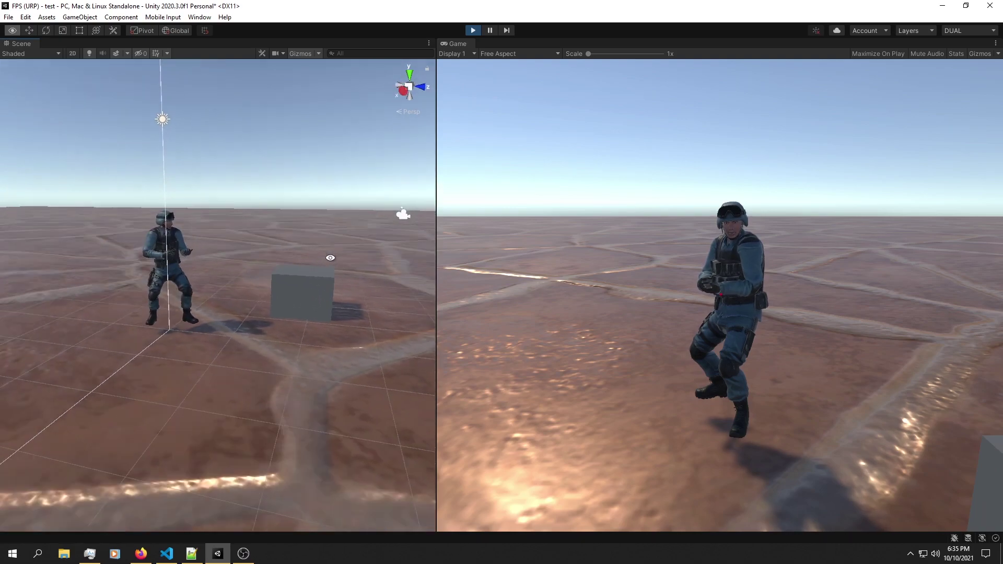
scroll(166, 244, "up", 3)
left_click_drag(164, 244, 214, 235, "alt")
left_click_drag(1002, 104, 410, 77)
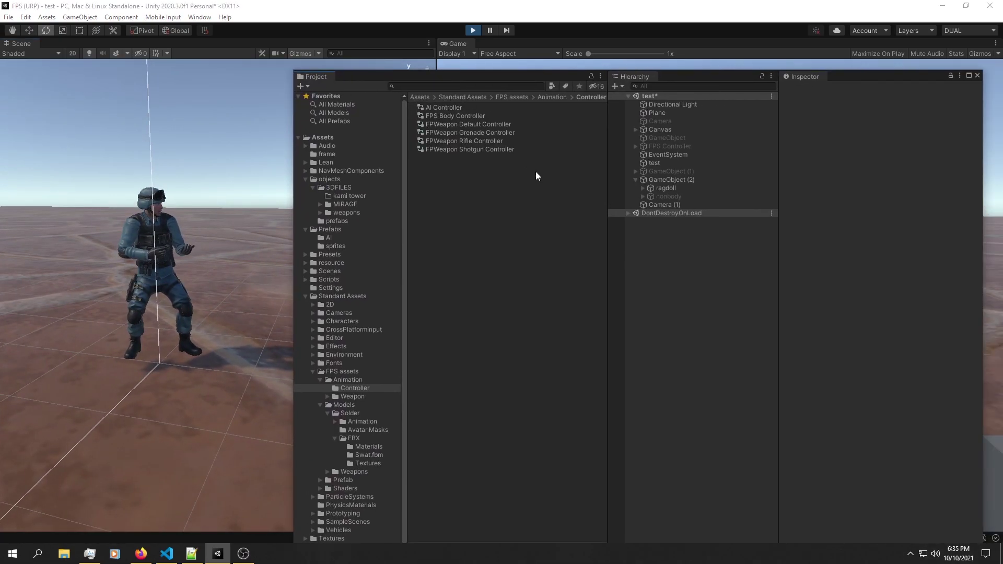
left_click(678, 187)
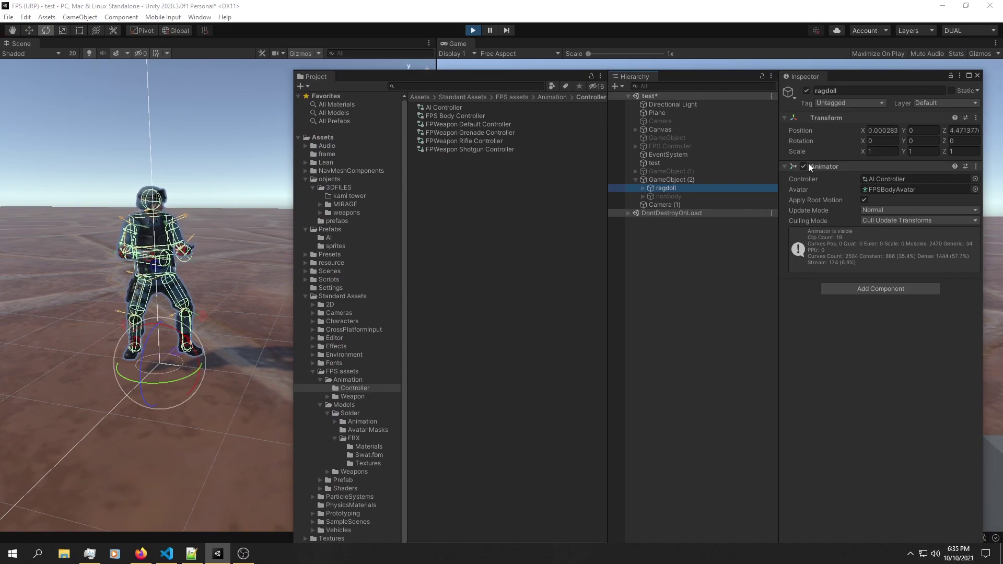
left_click_drag(499, 80, 257, 376)
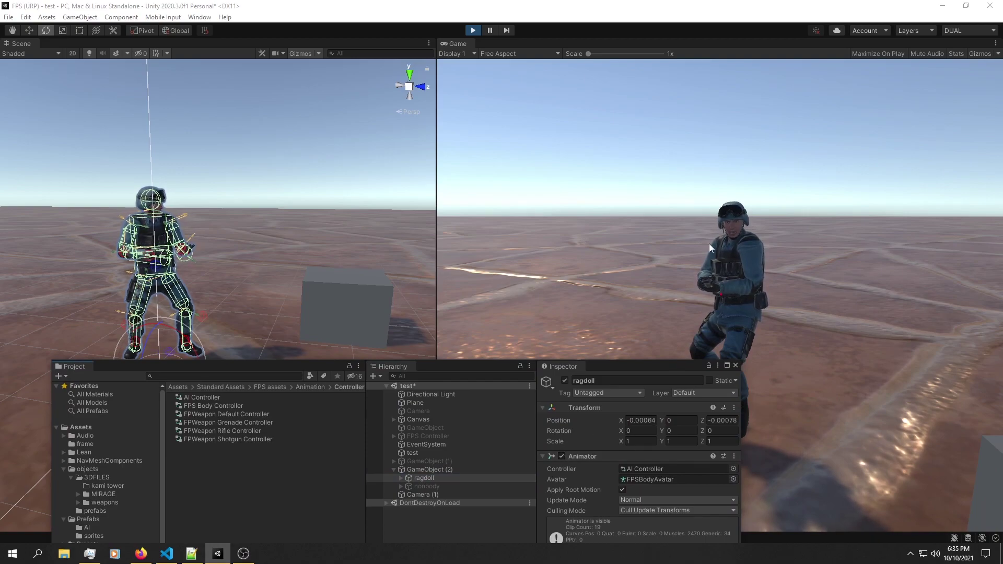
Disable the ragdoll's Animator during play, examine how the body reacts, and stop the scene
left_click(561, 456)
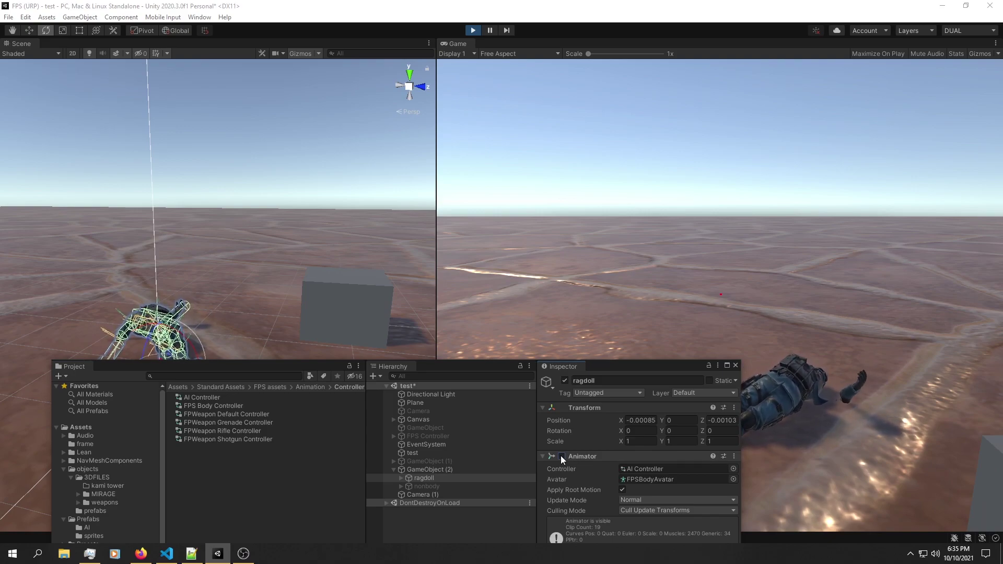
left_click_drag(303, 366, 337, 393)
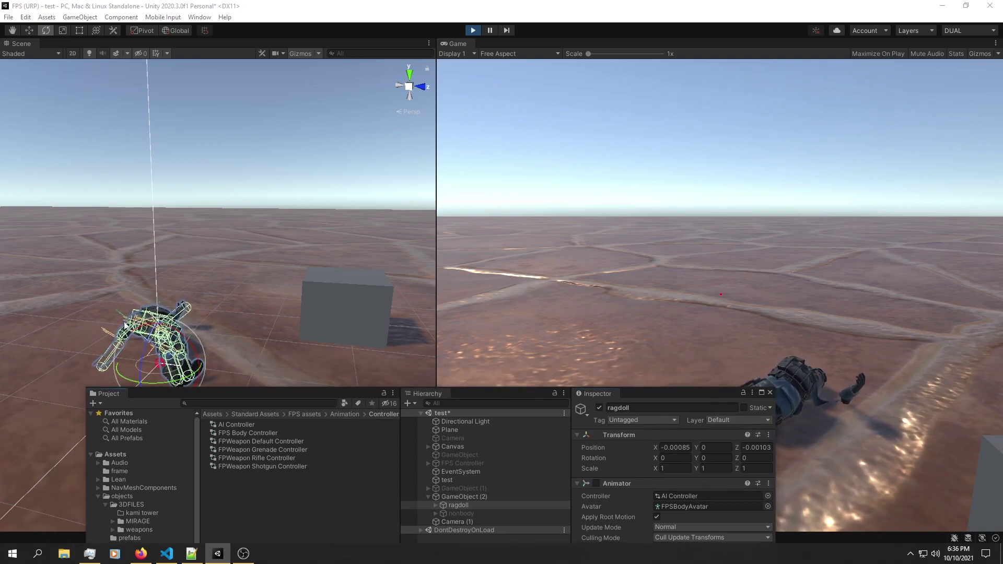
left_click_drag(372, 392, 454, 283)
left_click(473, 31)
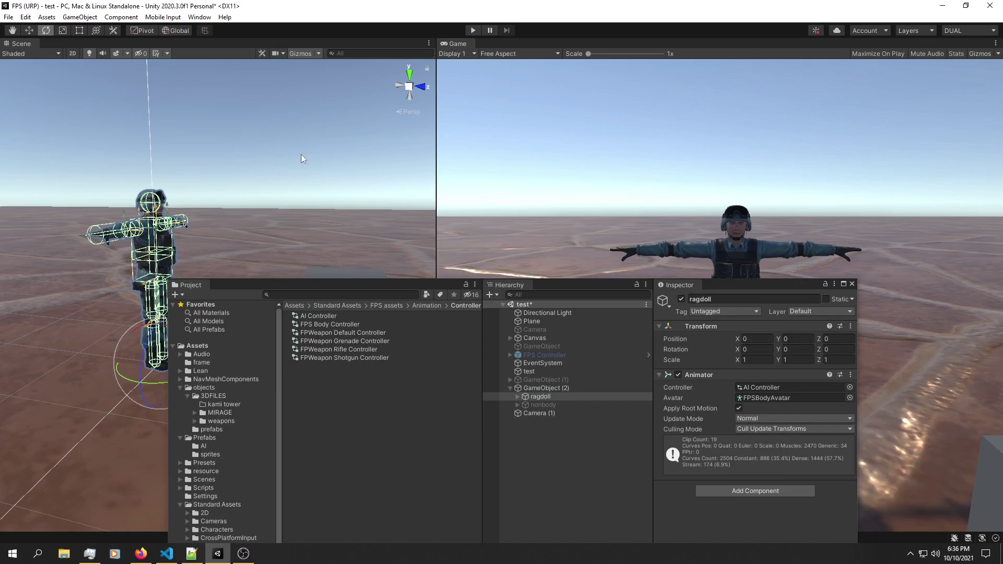
Disable the ragdoll's Animator in edit mode and raise the ragdoll vertically above the ground
left_click(676, 375)
left_click(693, 377)
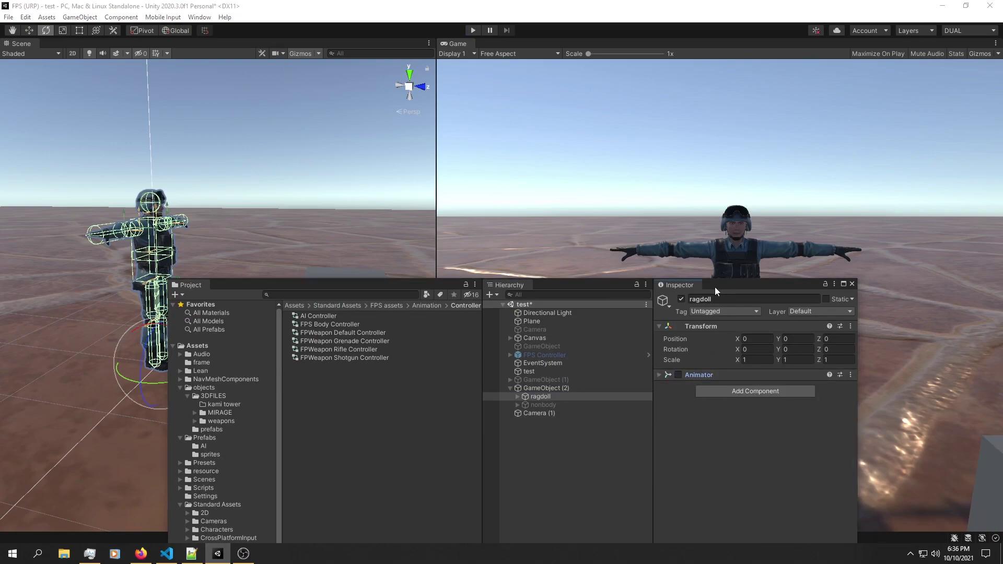
left_click_drag(715, 286, 1002, 232)
scroll(249, 320, "down", 8, "alt")
key("w")
left_click_drag(199, 309, 197, 192)
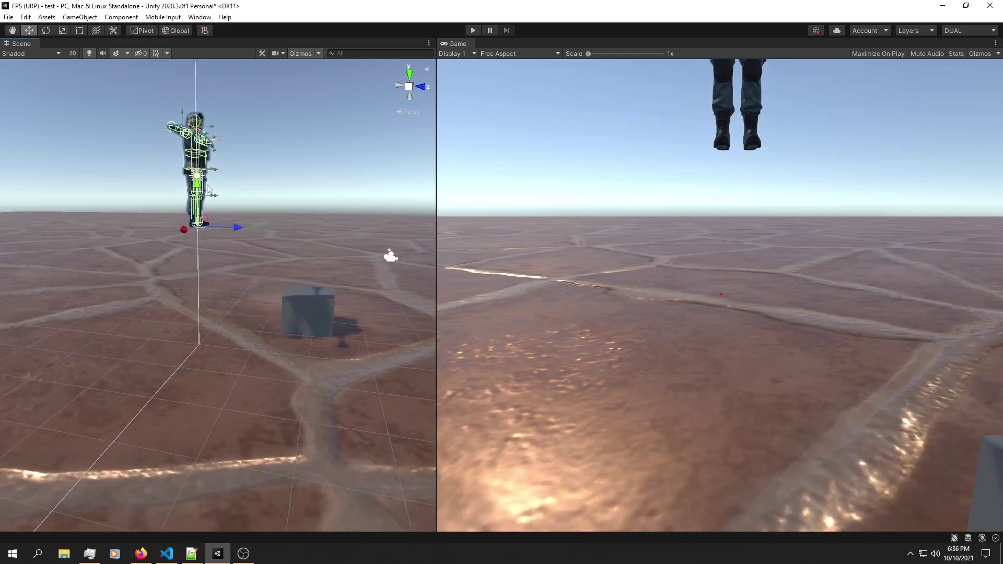
Test the raised ragdoll's drop onto the plane in play mode and stop the scene
middle_click_drag(250, 197, 247, 288)
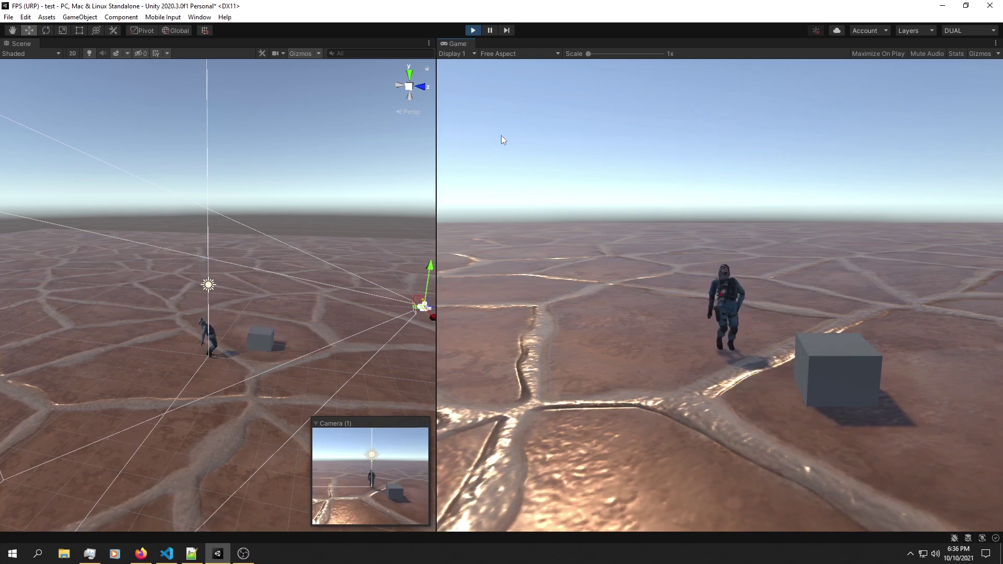
left_click(473, 31)
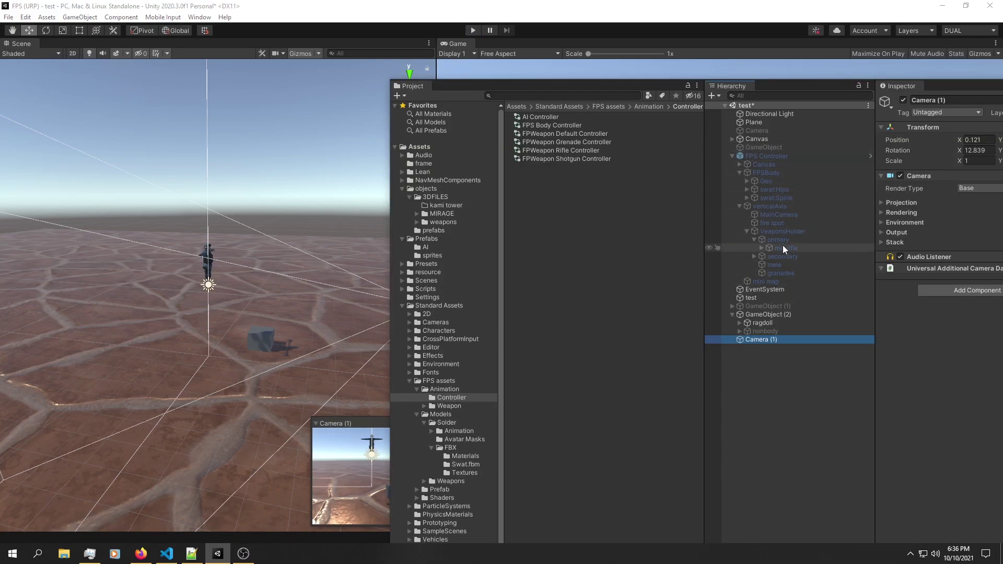
Select m4_rifle under the primary weapon holder and bring up its weaponCotroller.cs script in Visual Studio Code
left_click(782, 248)
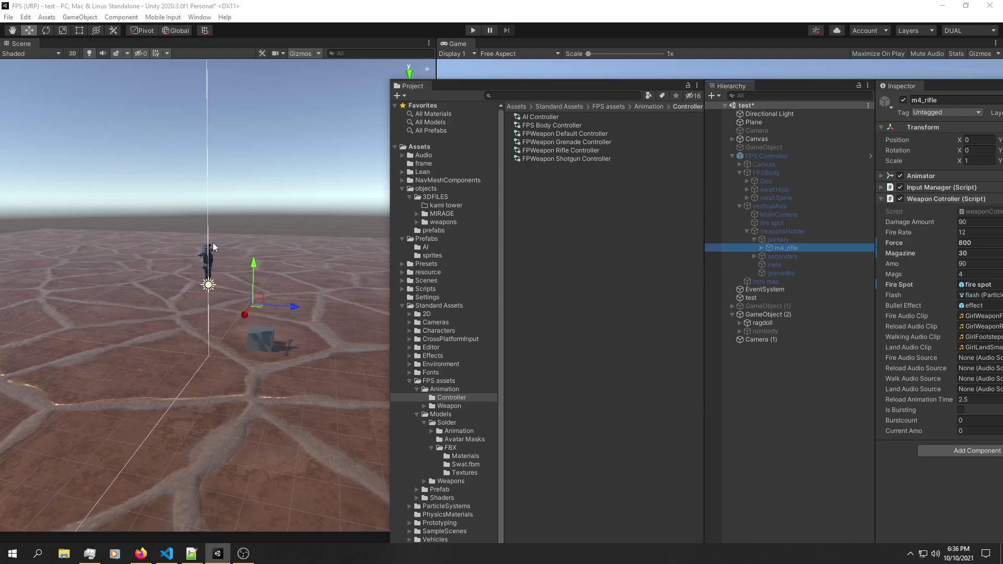
left_click(167, 554)
left_click(71, 25)
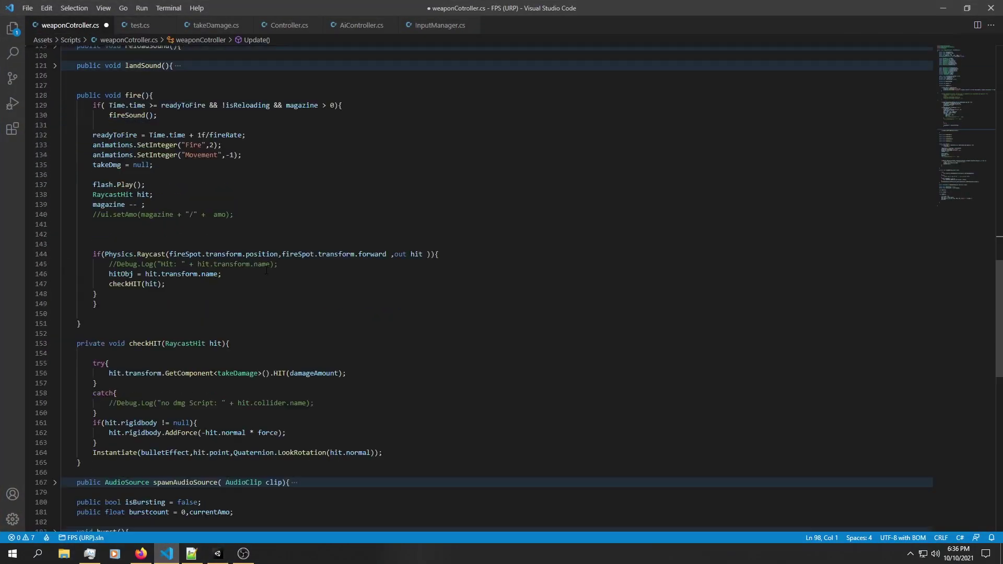
Examine the checkHIT function and the Physics.Raycast condition in fire() that calls it
scroll(252, 262, "down", 5)
scroll(254, 240, "up", 2)
double_click(145, 238)
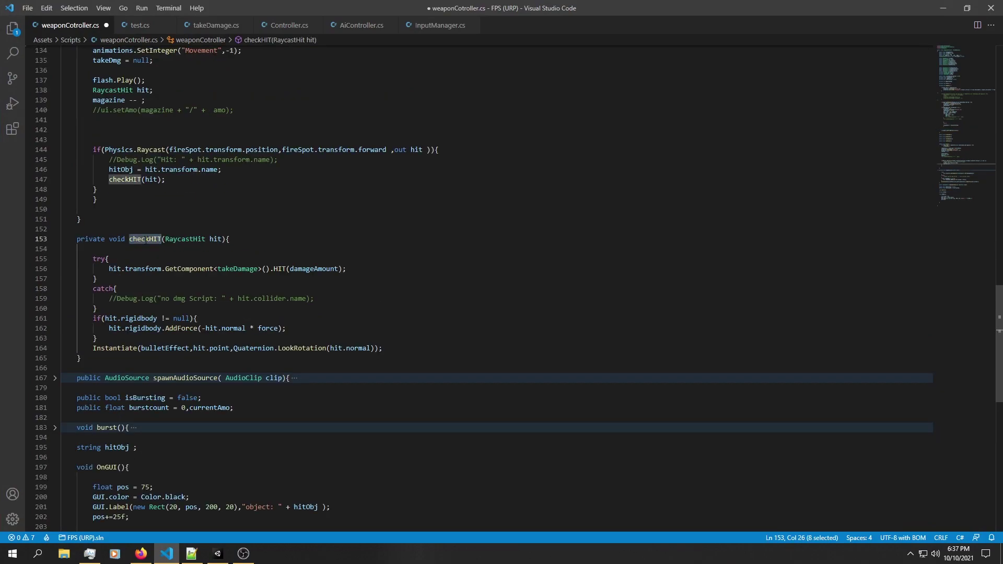
left_click_drag(137, 150, 157, 149)
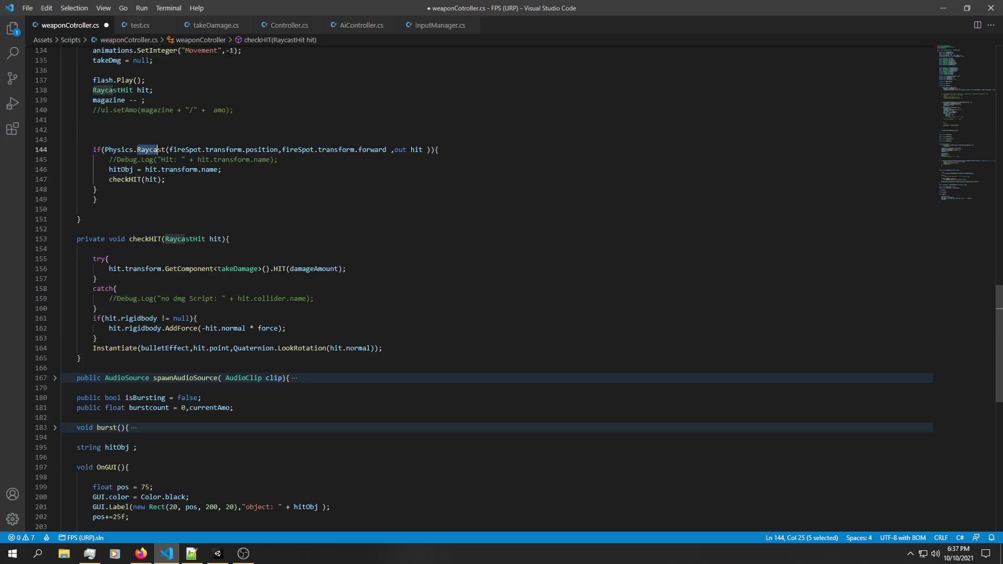
left_click(160, 219)
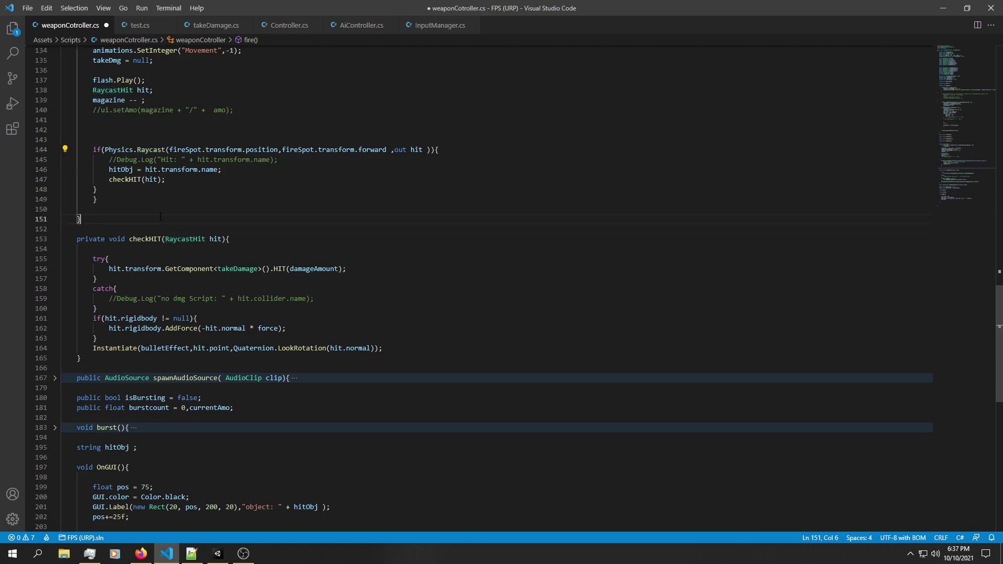
Examine the rigidbody null check in checkHIT and the AddForce call that uses the force variable
left_click_drag(103, 337, 35, 318)
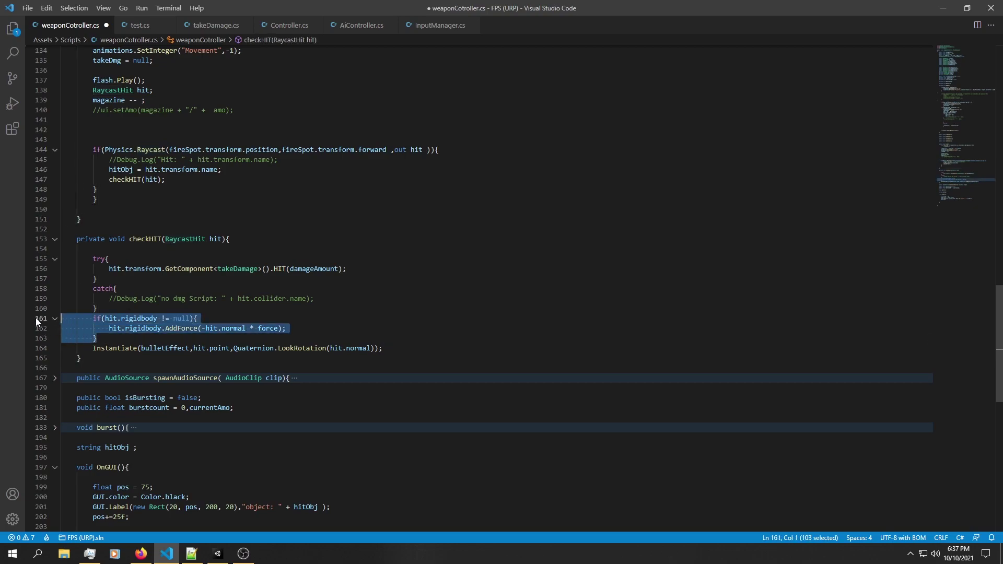
scroll(122, 312, "down", 1)
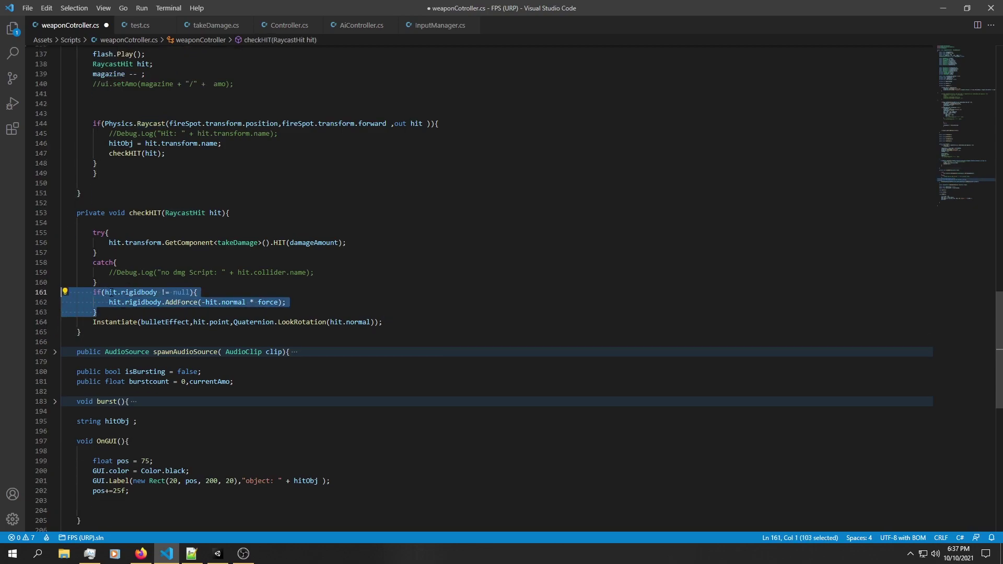
double_click(111, 292)
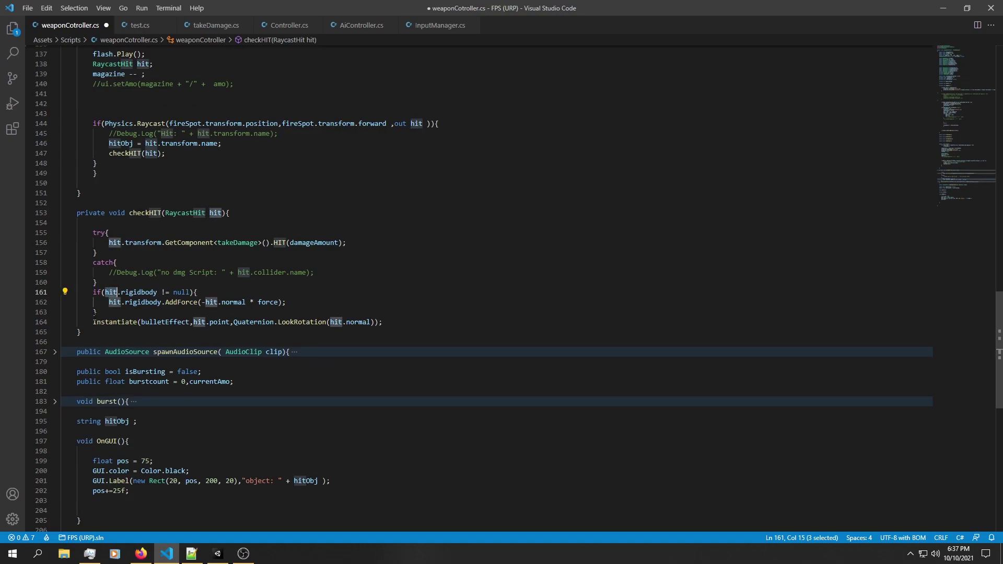
double_click(152, 292)
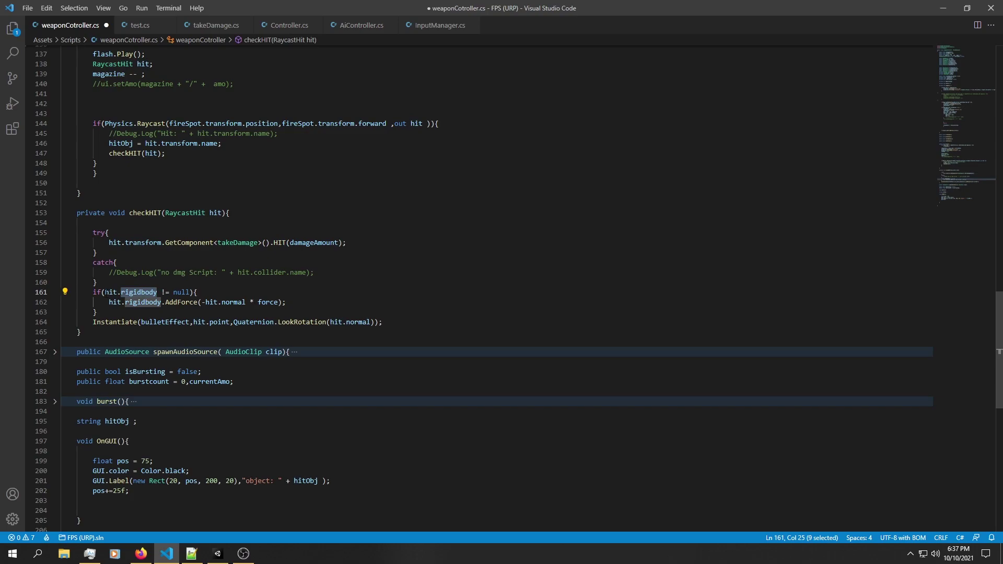
double_click(107, 292)
double_click(151, 292)
left_click_drag(162, 293, 189, 293)
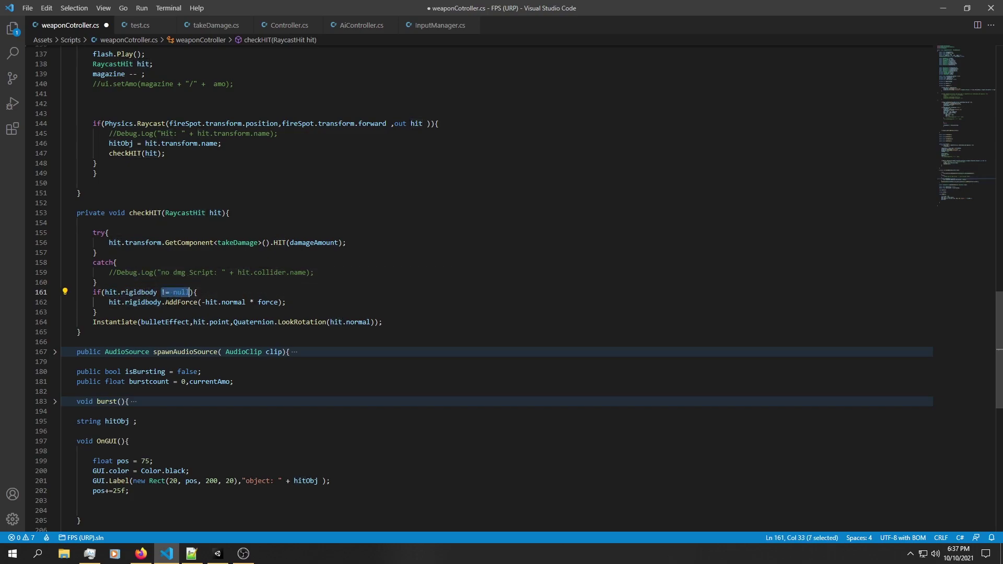
double_click(182, 302)
double_click(268, 302)
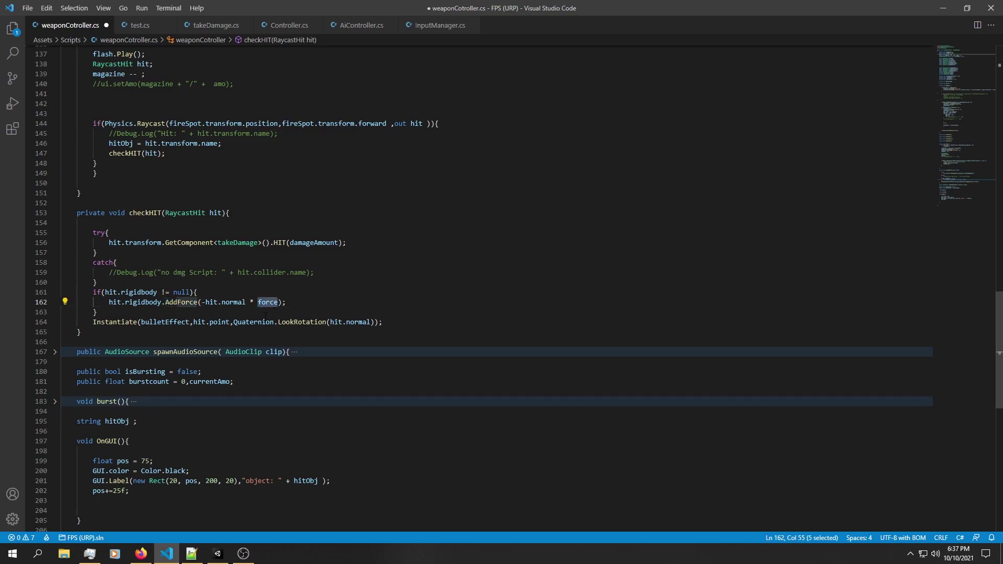
Set the default value of the public float force in weaponCotroller.cs to 800
scroll(265, 315, "up", 3)
scroll(339, 298, "down", 3)
scroll(413, 283, "up", 9)
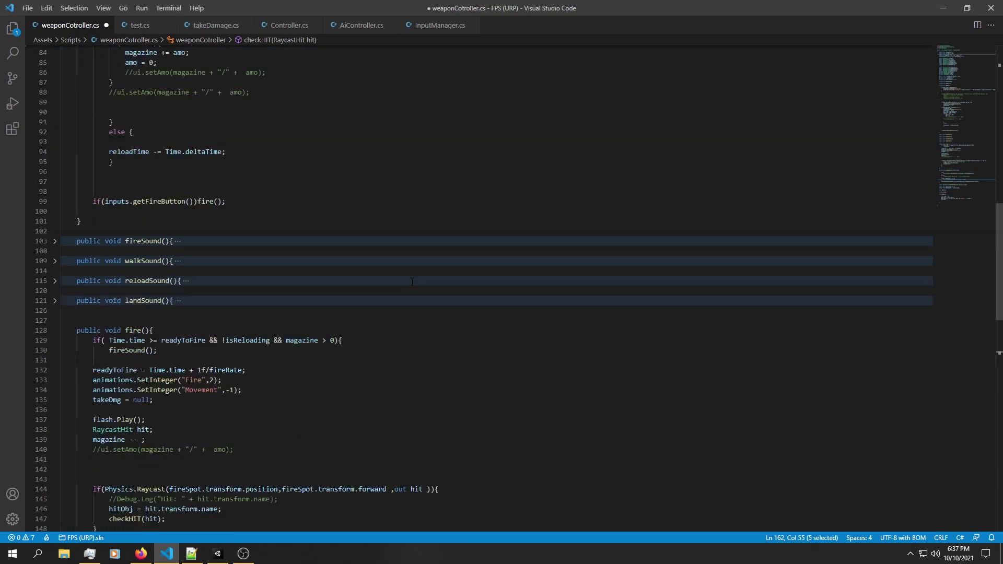
scroll(412, 282, "up", 20)
left_click(165, 129)
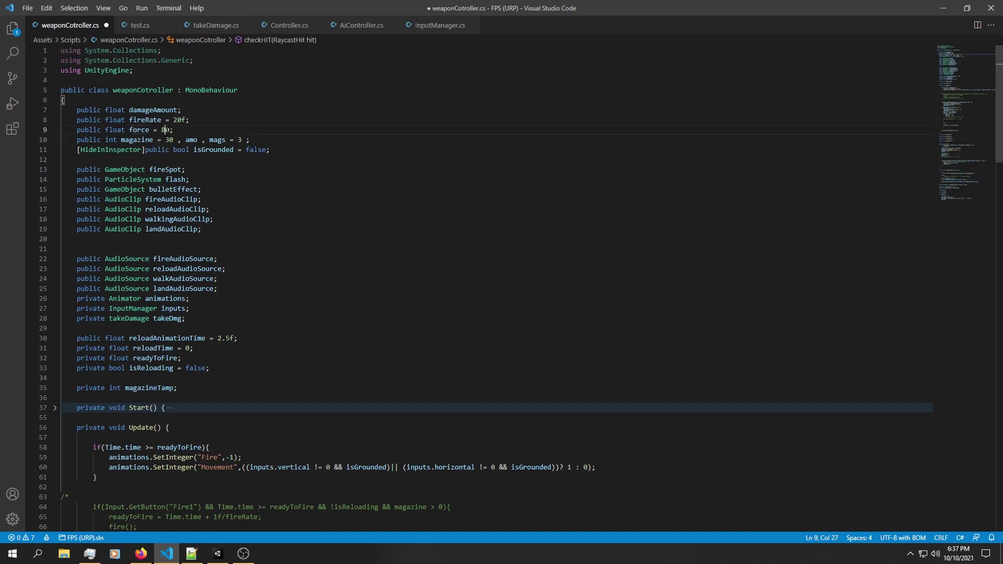
type("0")
double_click(165, 129)
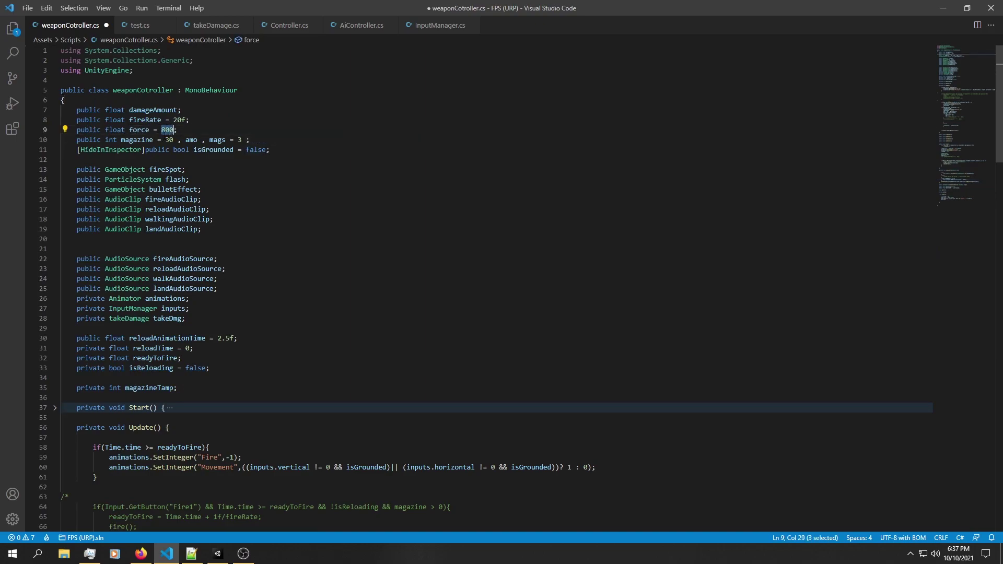
left_click_drag(148, 199, 203, 189)
left_click(334, 308)
Review checkHIT, switch back to Unity, and examine m4_rifle's Weapon Cotroller values
scroll(317, 225, "down", 20)
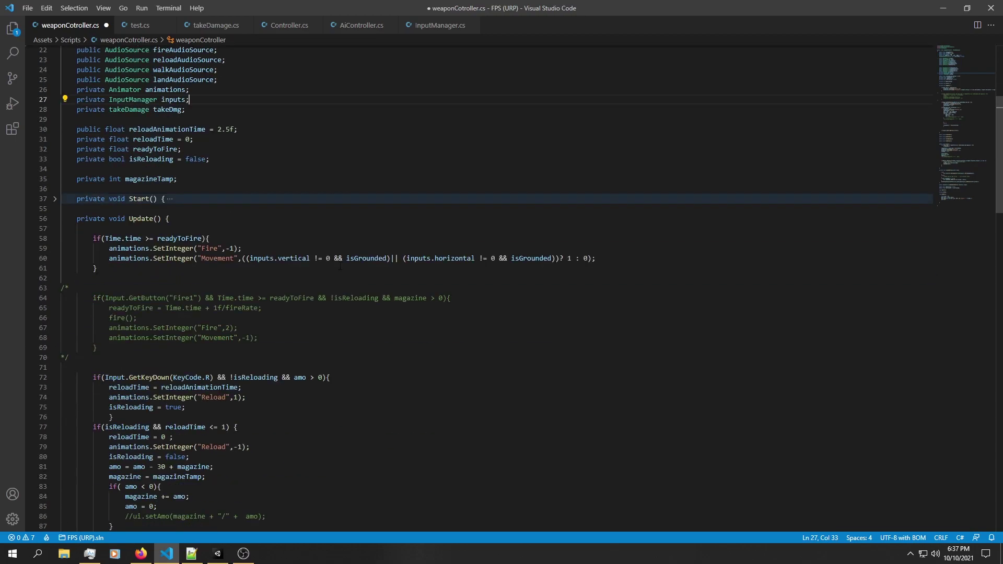
scroll(316, 225, "down", 20)
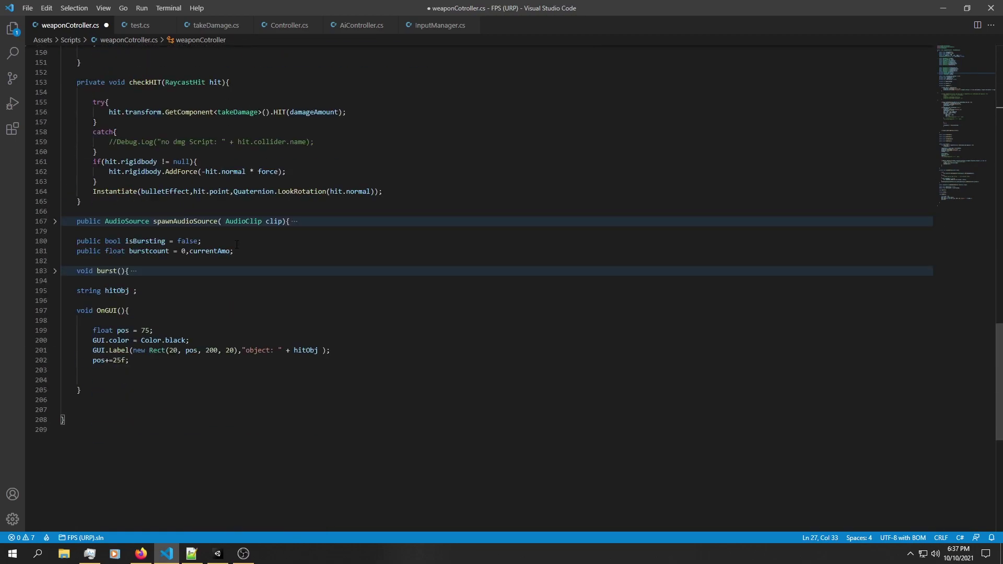
left_click(217, 554)
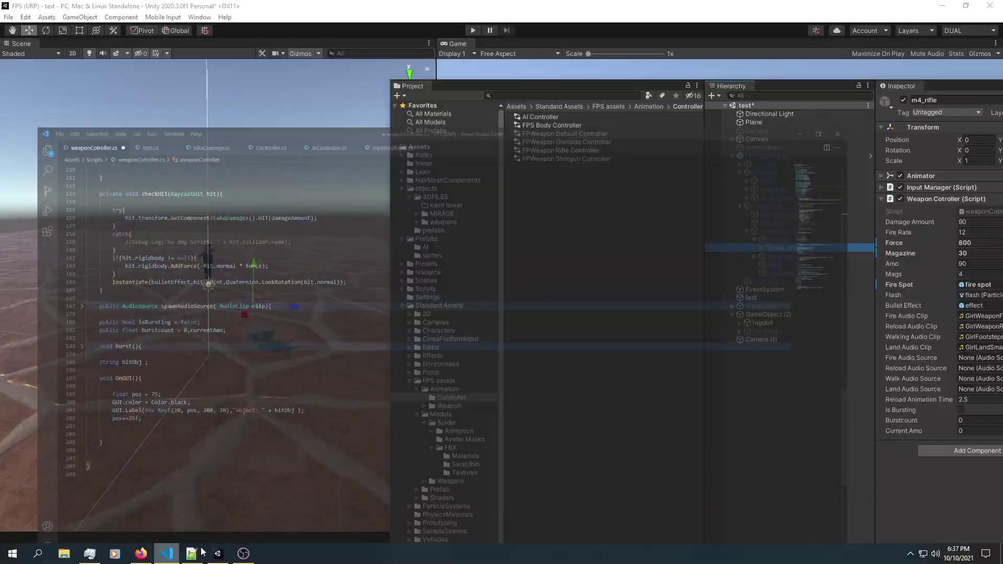
left_click_drag(670, 83, 548, 49)
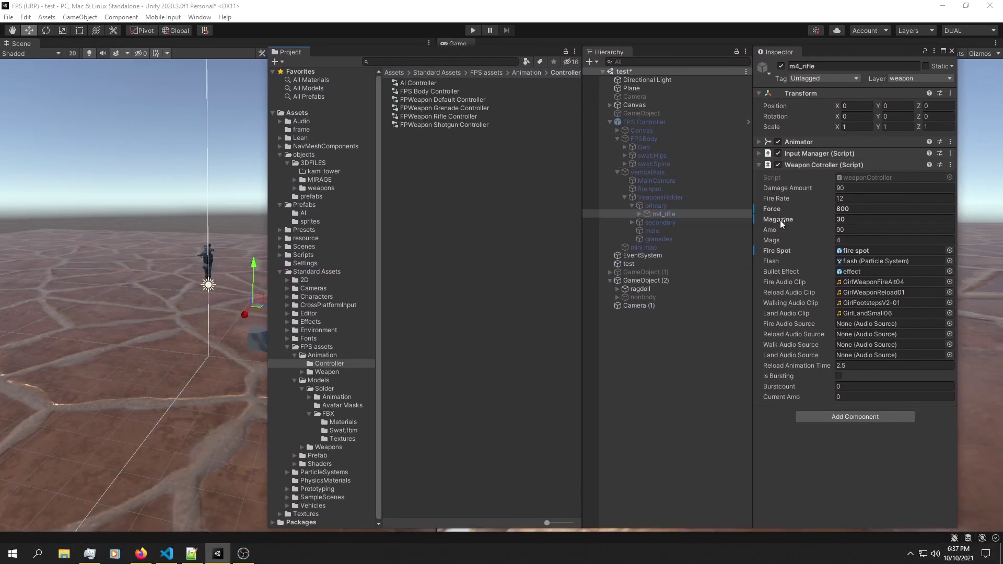